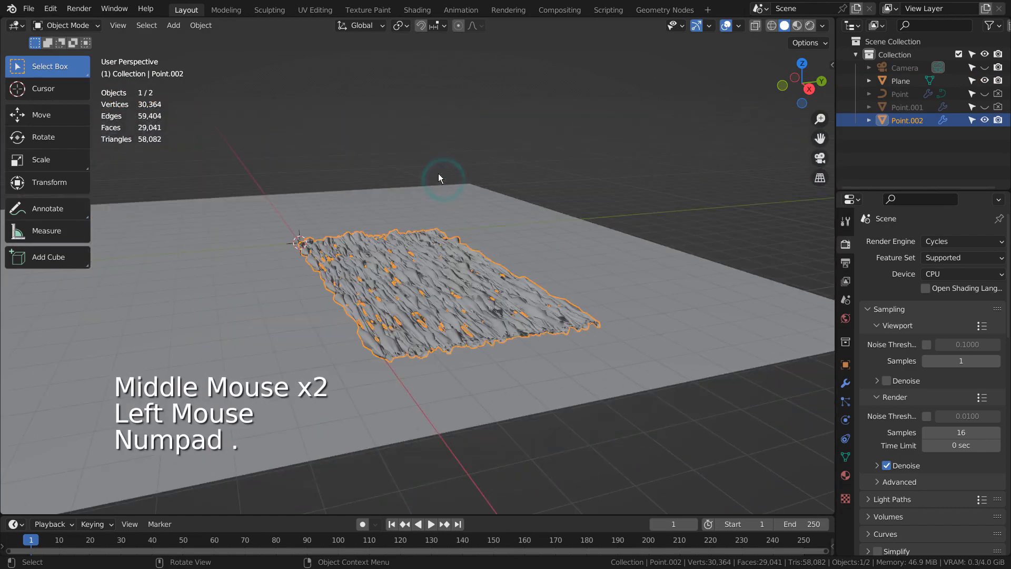
Examine the rough Point.002 surface up close, through the camera view and from a wider angle.
middle_click_drag(379, 382, 558, 415)
scroll(621, 378, "up", 2)
key("KP_0")
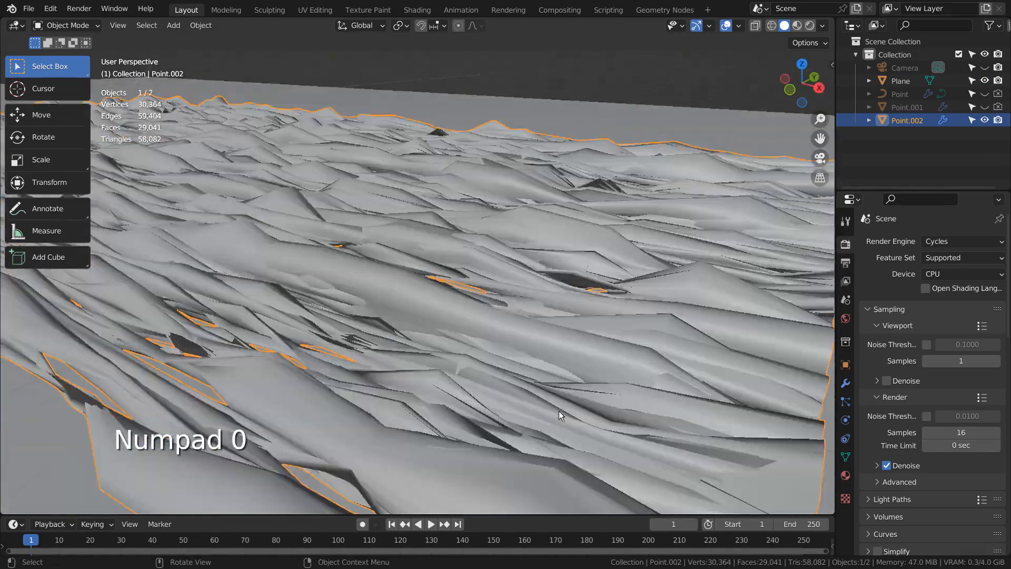
left_click(622, 110)
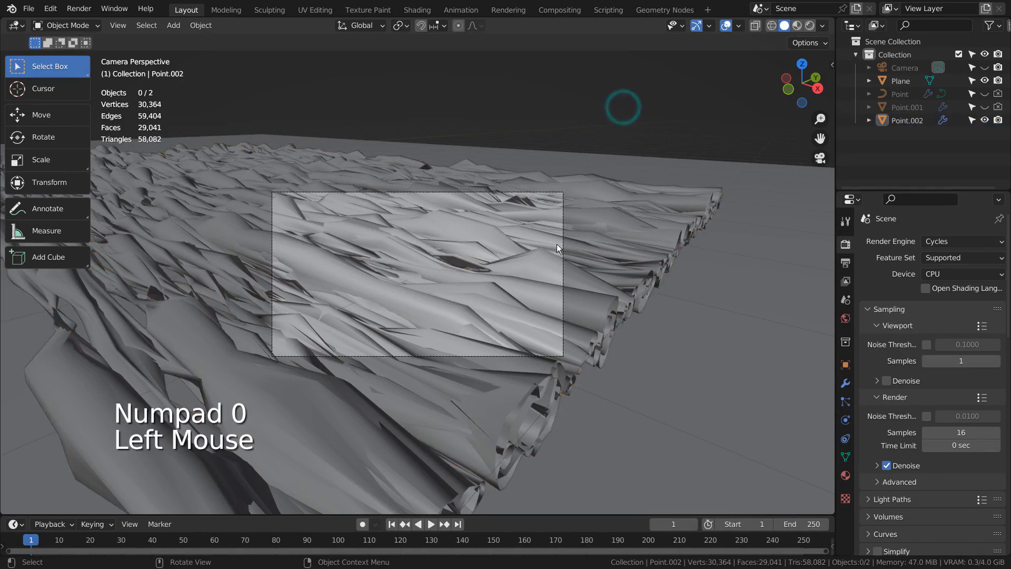
double_click(590, 242)
middle_click_drag(450, 288, 438, 310)
scroll(681, 365, "down", 2)
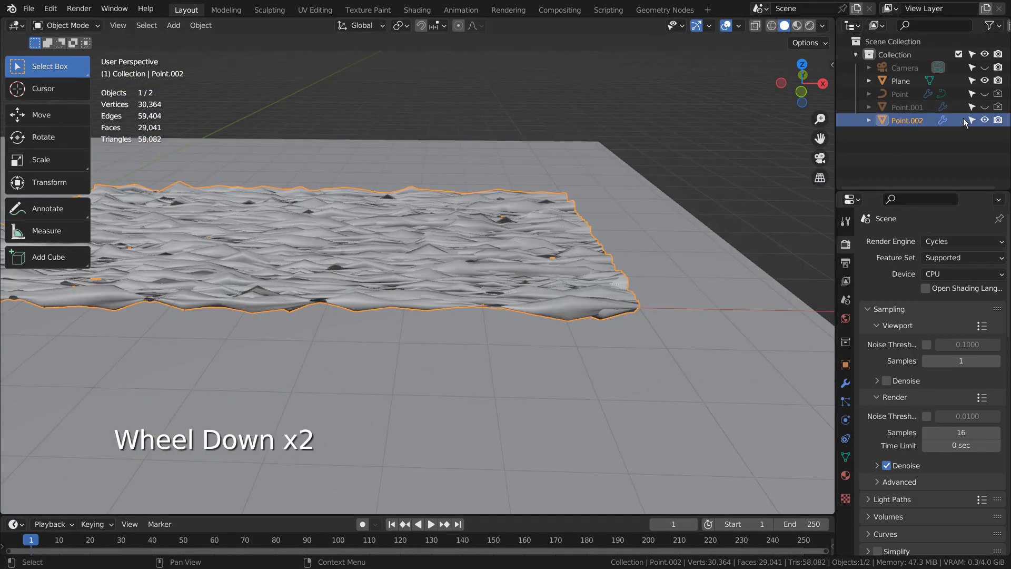
Hide the Point.002 object and the ground Plane in the viewport.
left_click(984, 120)
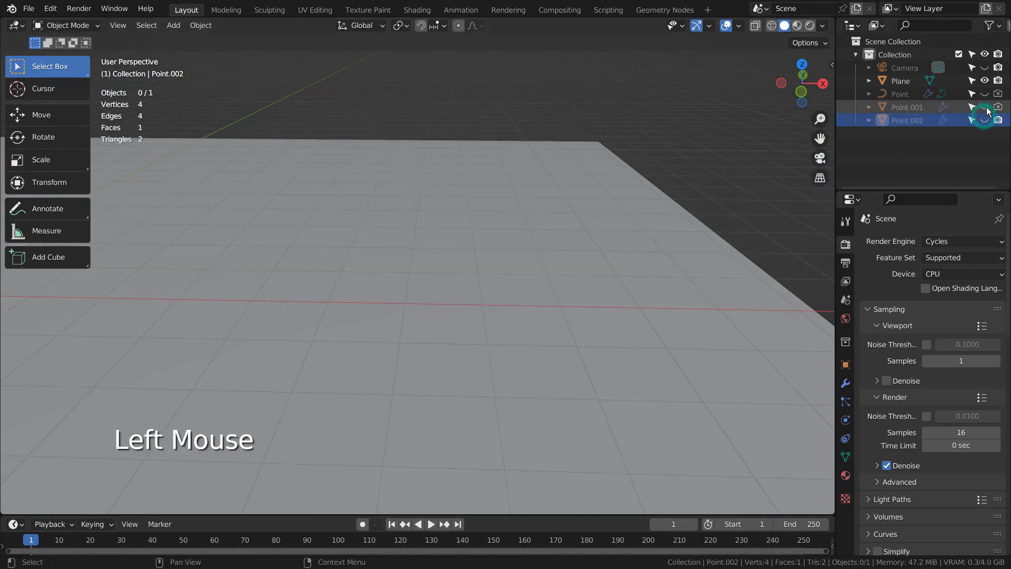
left_click(588, 226)
left_click(578, 273)
key("h")
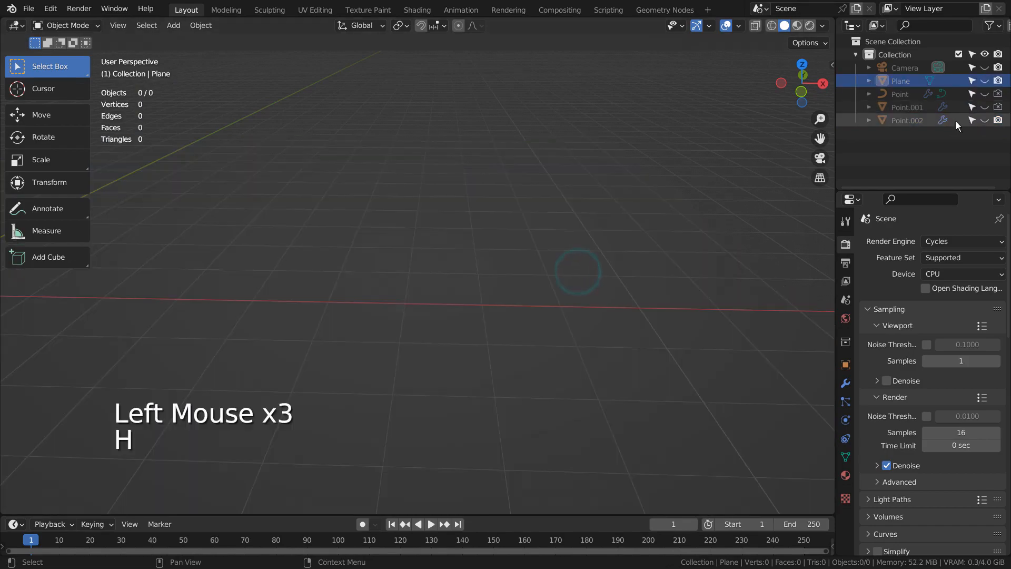
Show Point.001 in the viewport and enable both Point.001 and Point for rendering.
left_click(984, 107)
left_click(995, 108)
left_click(995, 109)
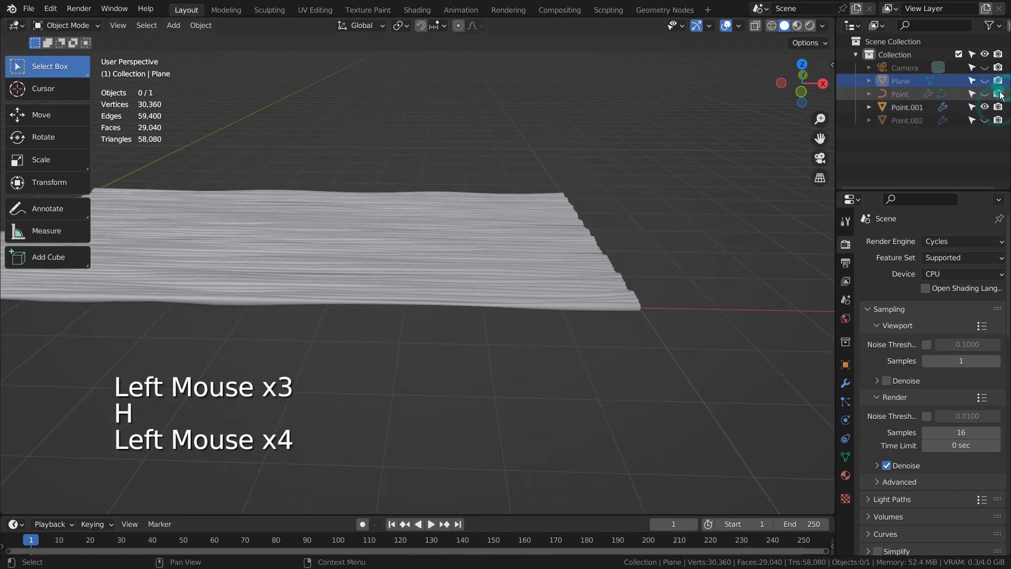
middle_click_drag(653, 242, 605, 247)
Hide Point.001, then show and select the Point object to inspect its row of tubes.
left_click(984, 106)
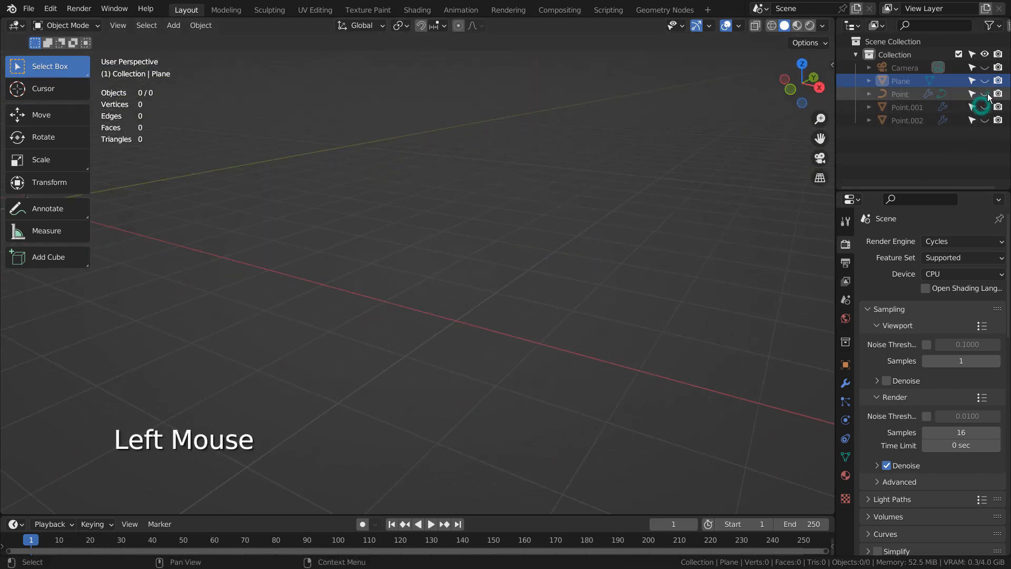
left_click(985, 94)
left_click(475, 258)
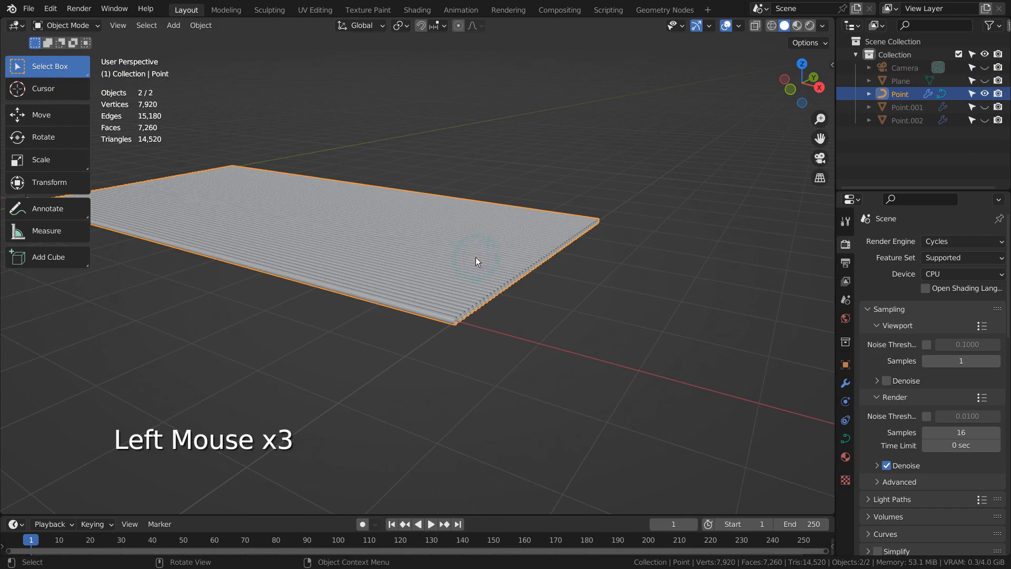
key("KP_Decimal")
middle_click_drag(532, 279, 605, 364)
scroll(605, 364, "up", 2)
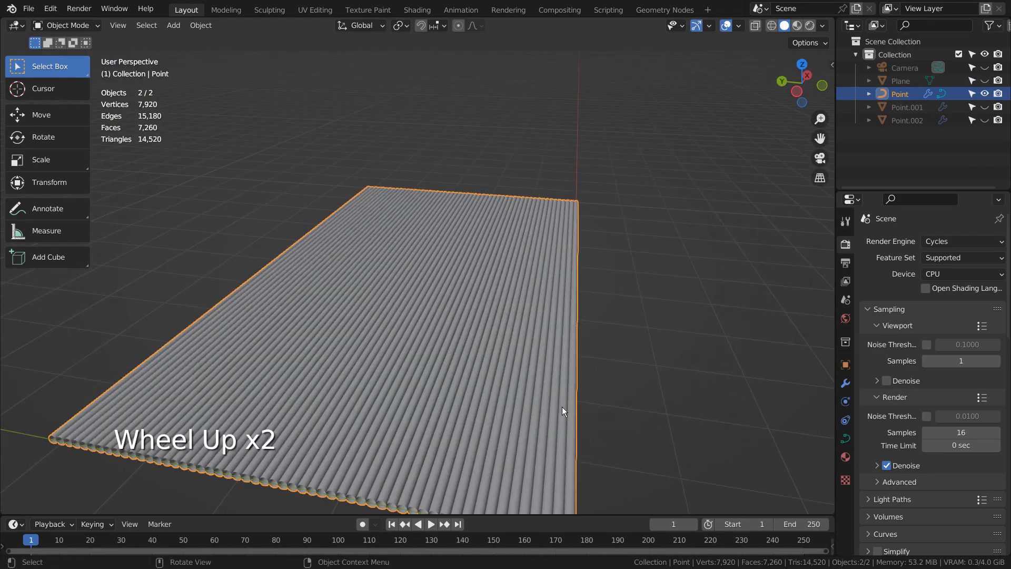
middle_click_drag(561, 406, 564, 373)
scroll(916, 168, "up", 1)
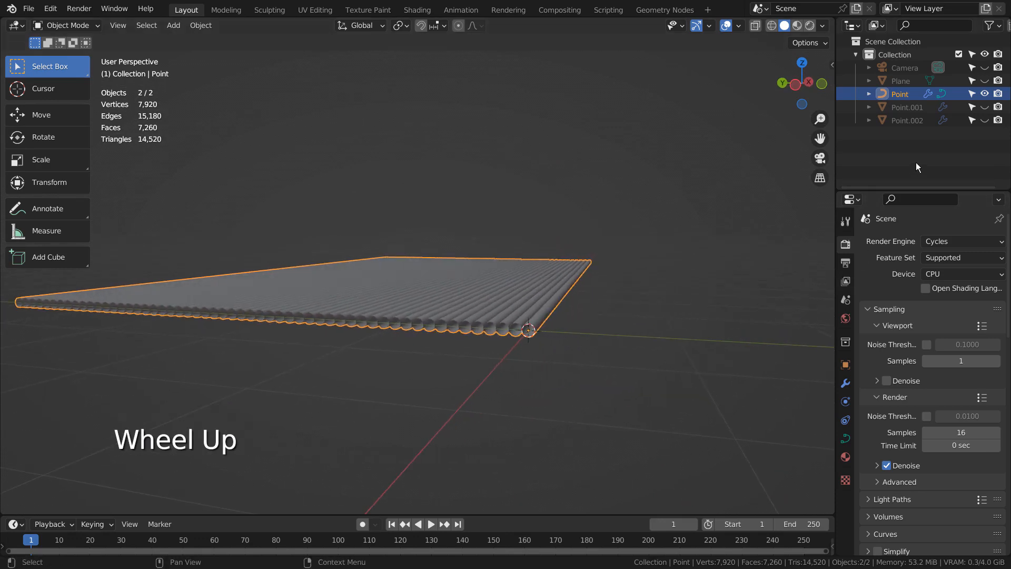
Turn off the viewport display of the Array modifier on Point to reveal the single tube.
left_click(845, 438)
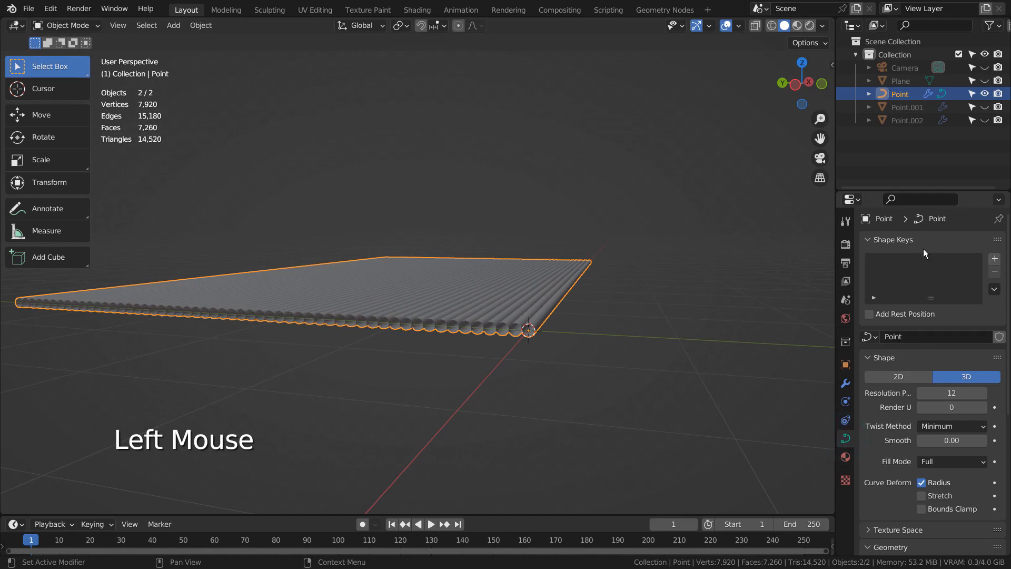
left_click(845, 382)
left_click(942, 263)
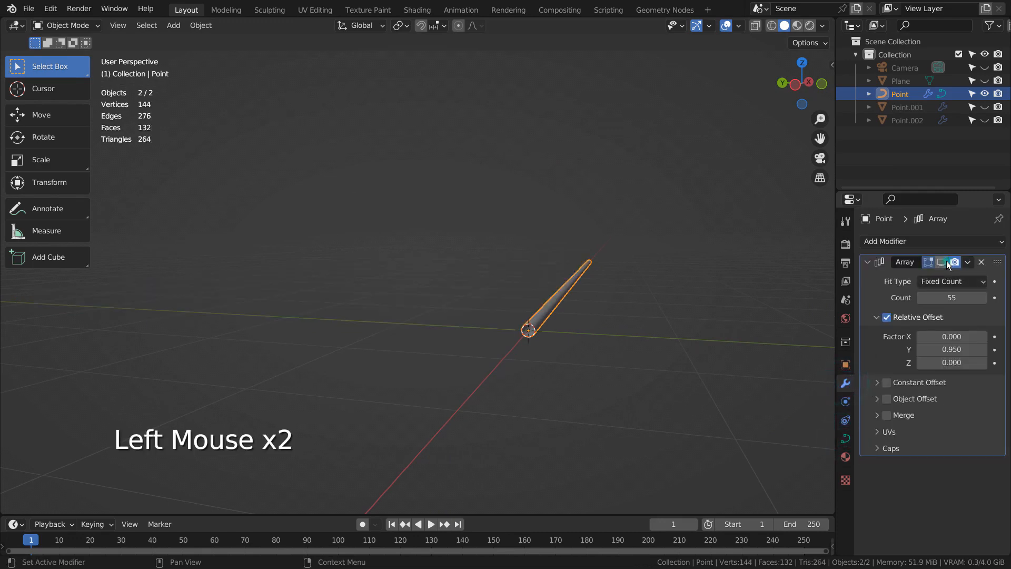
middle_click_drag(725, 280, 480, 291)
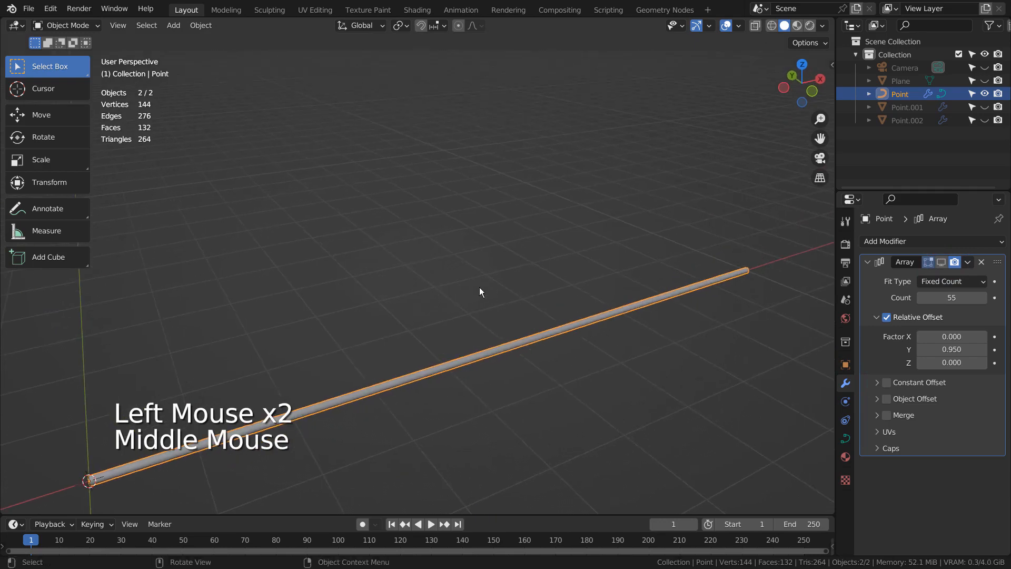
Add a Point curve at the origin and set it to 3D.
scroll(480, 291, "down", 3)
left_click(369, 272)
key("shift+a")
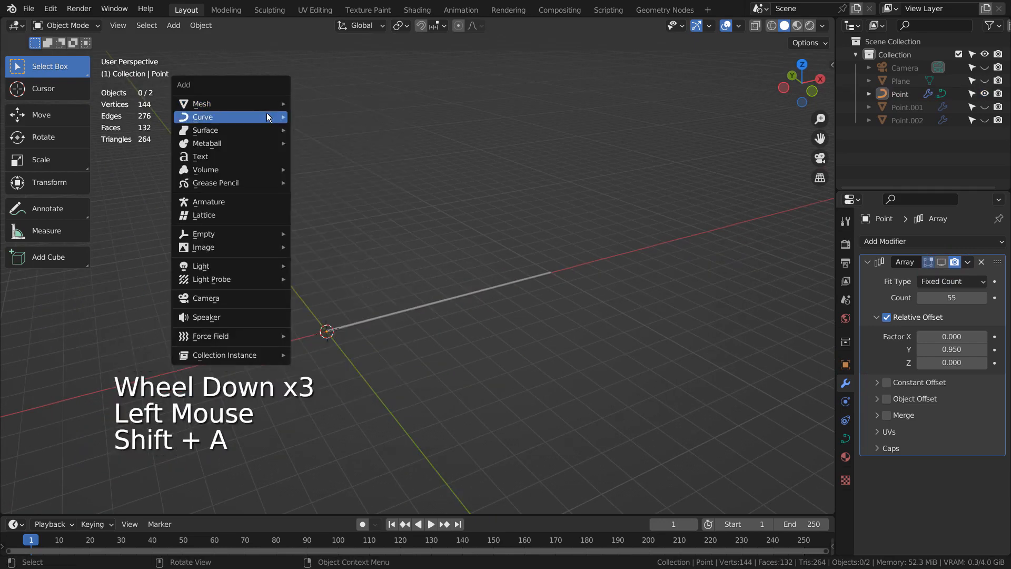
mouse_move(268, 117)
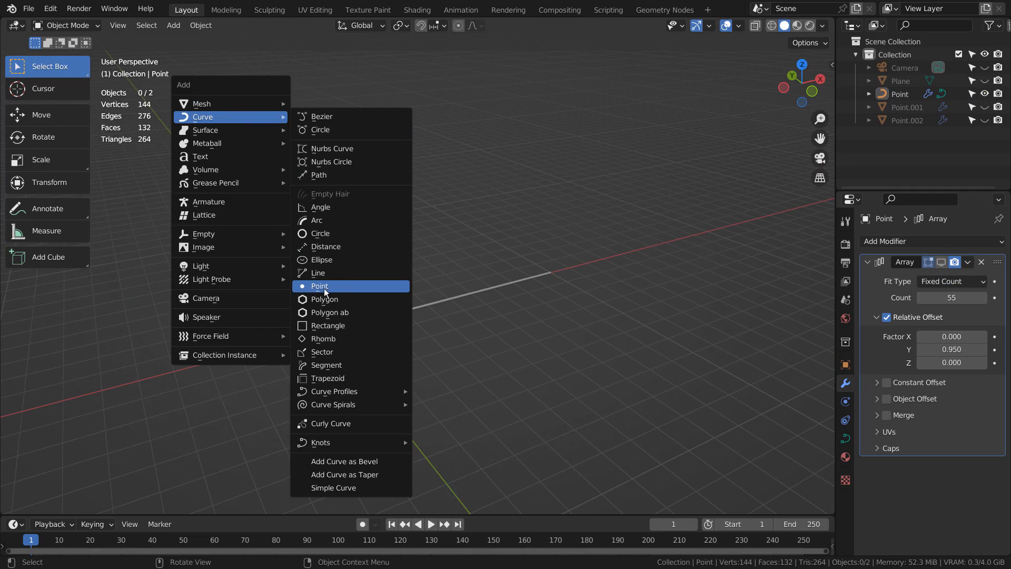
left_click(354, 287)
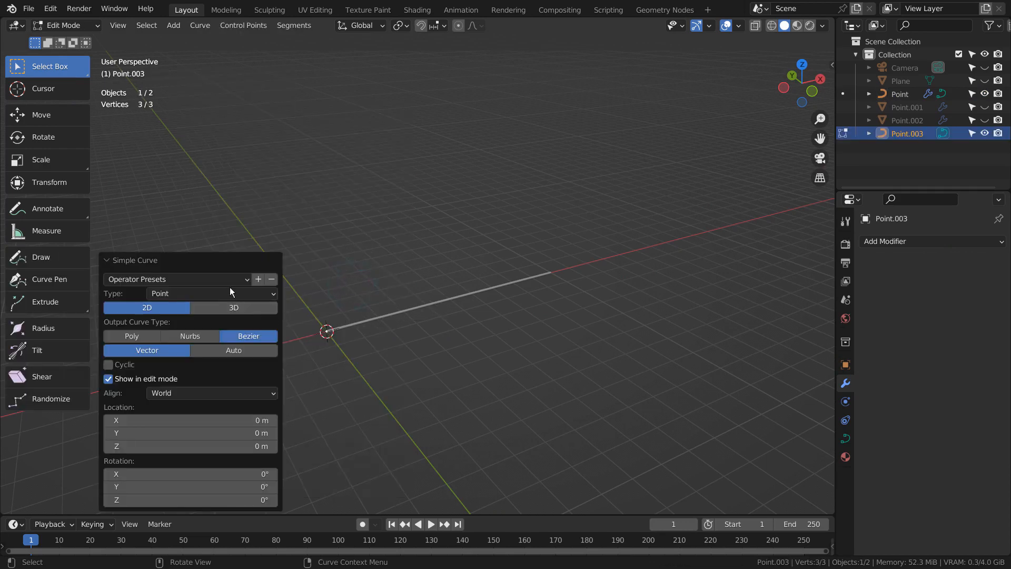
left_click(230, 306)
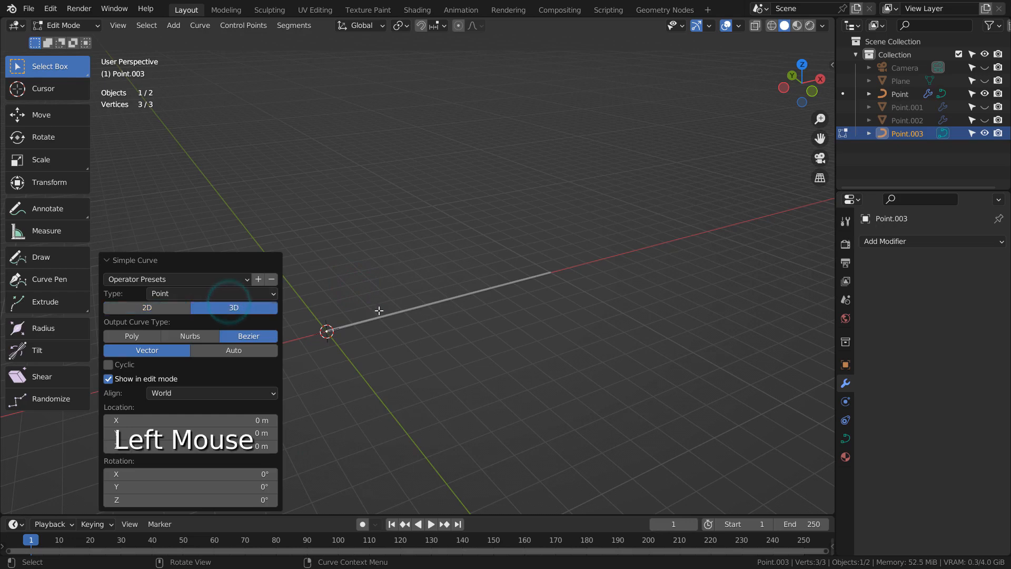
Extrude the new curve point about 10 m along the global X axis.
key("e")
key("x")
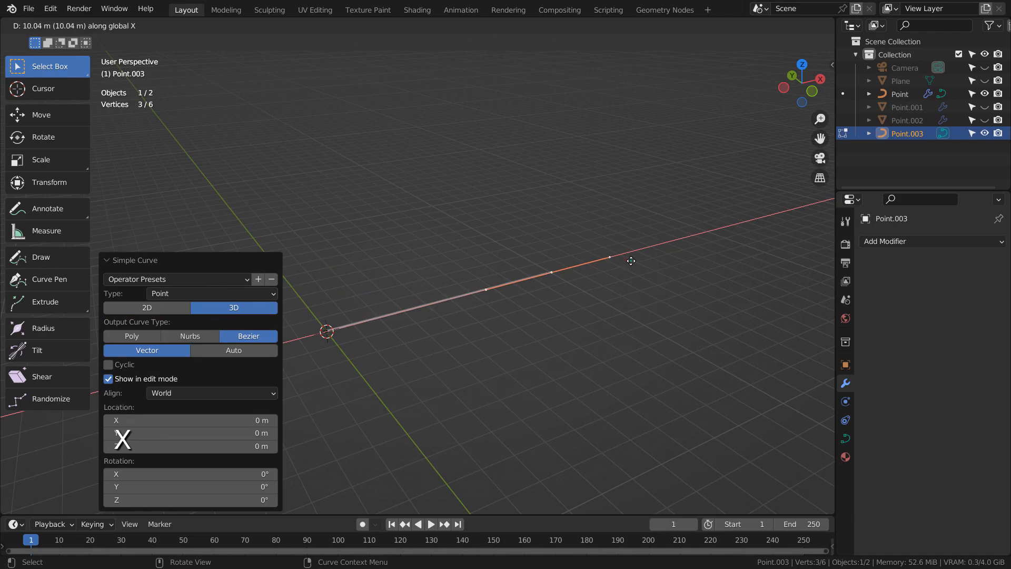
left_click(631, 260)
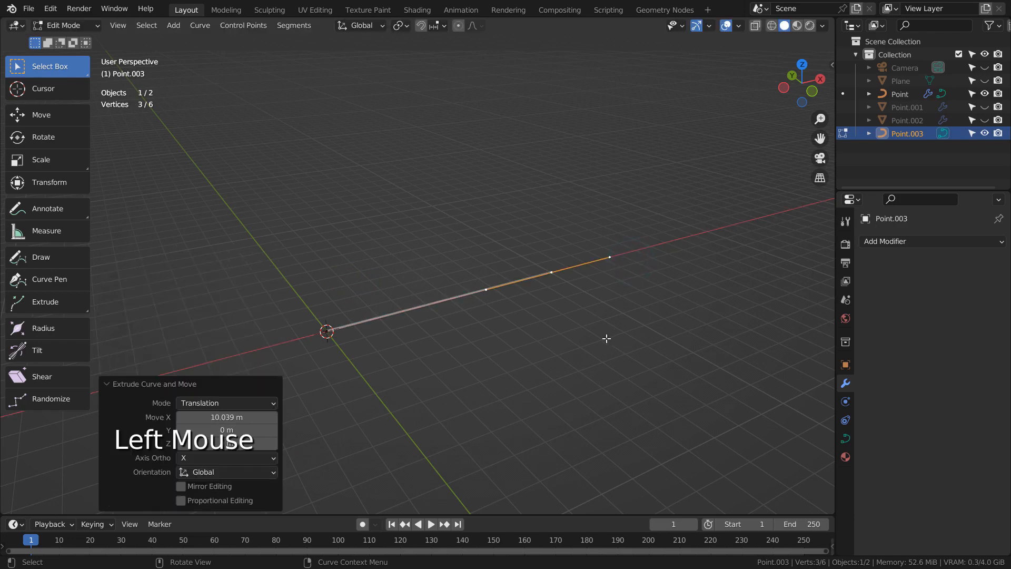
Select the whole curve and subdivide it with 10 cuts.
key("a")
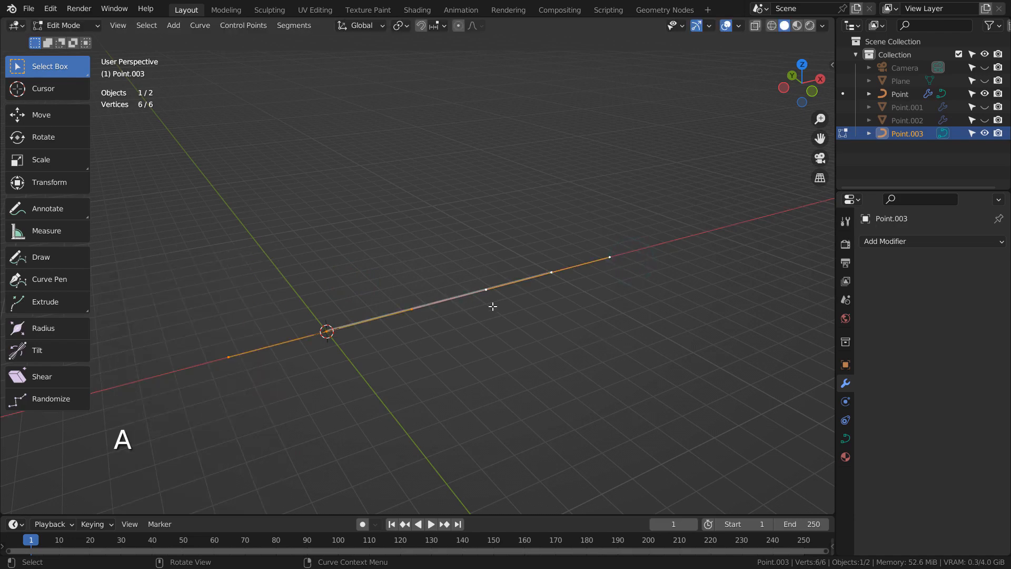
right_click(492, 306)
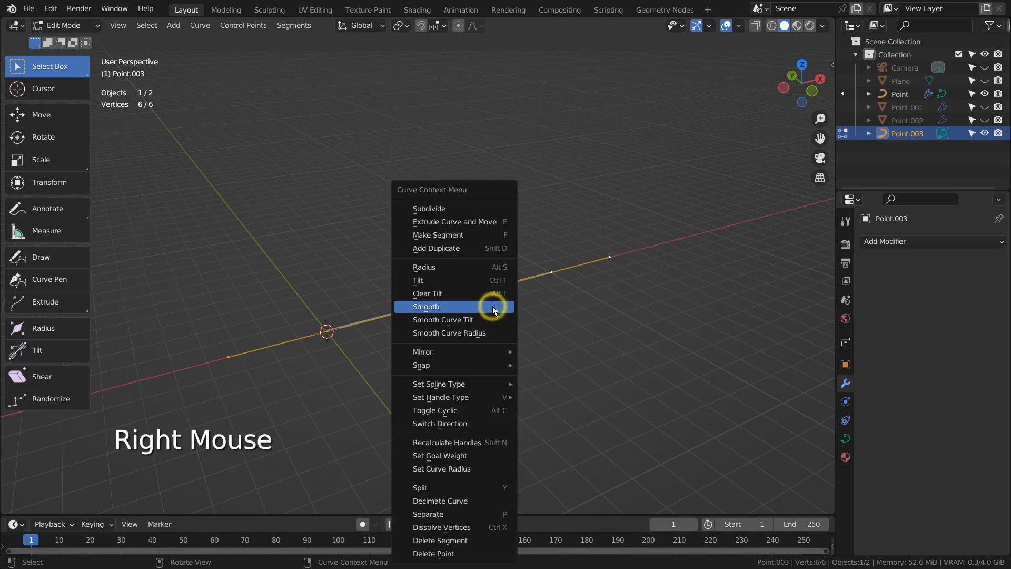
key("s")
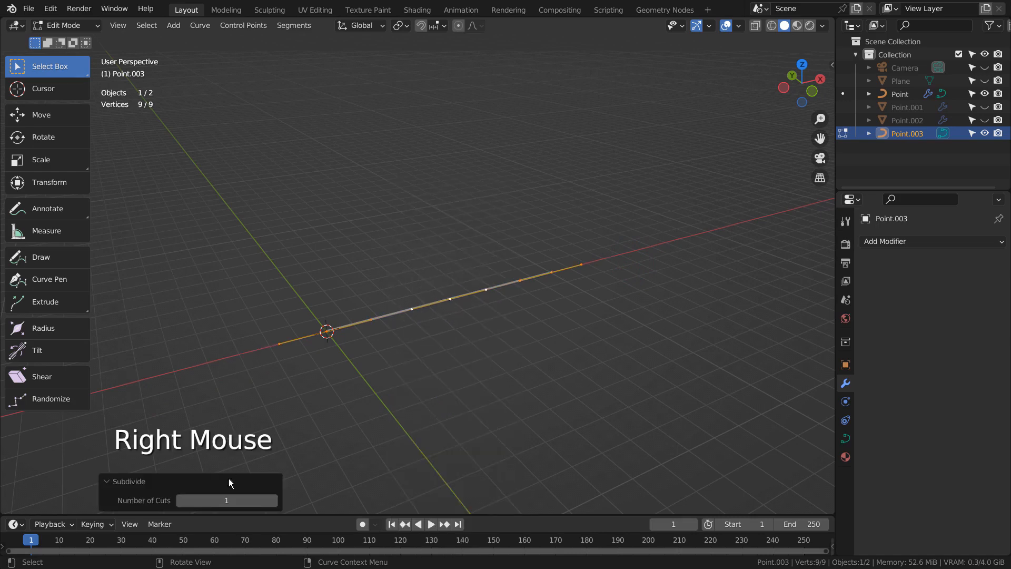
left_click_drag(227, 500, 274, 500)
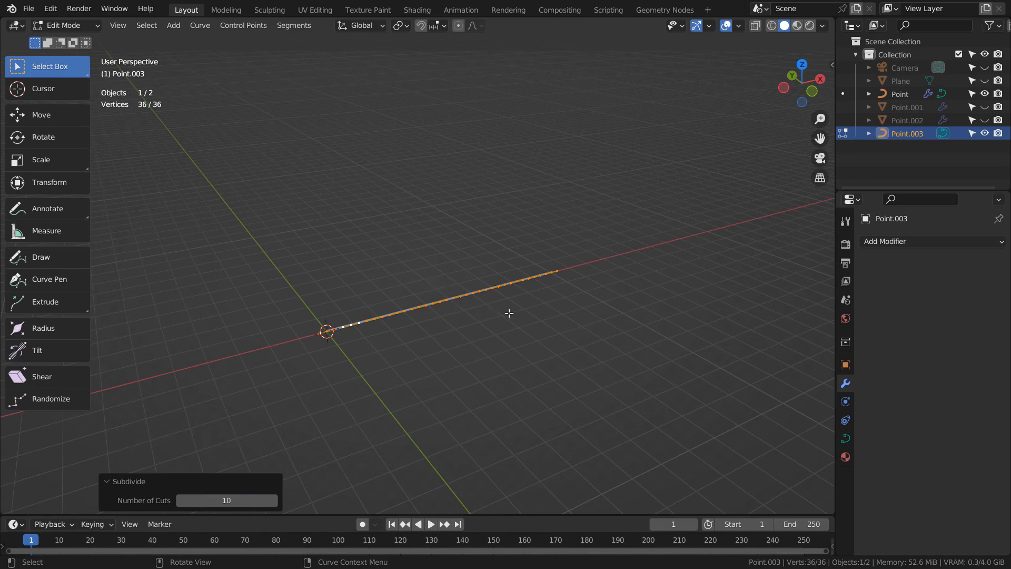
Give the curve a round bevel with a depth of 0.07 m.
left_click(845, 439)
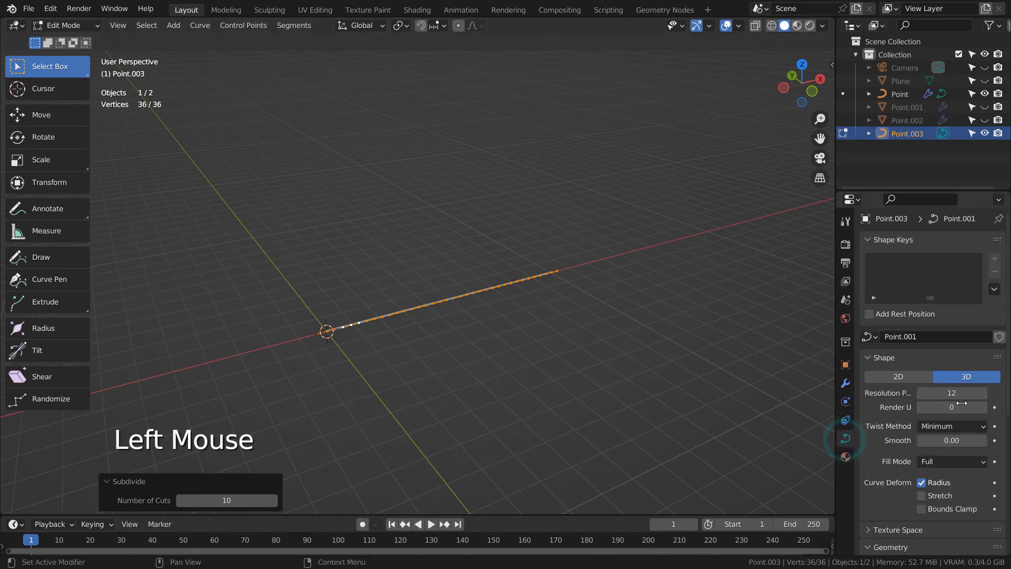
scroll(955, 428, "down", 4)
scroll(959, 422, "down", 2)
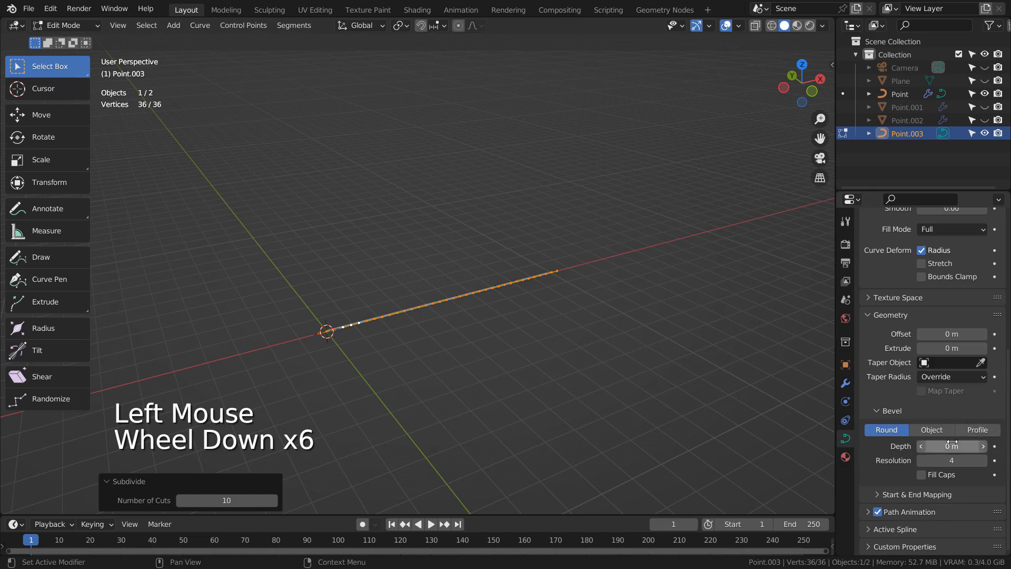
left_click_drag(951, 446, 968, 446)
scroll(582, 334, "up", 2)
middle_click_drag(582, 333, 467, 369)
left_click_drag(952, 446, 937, 446)
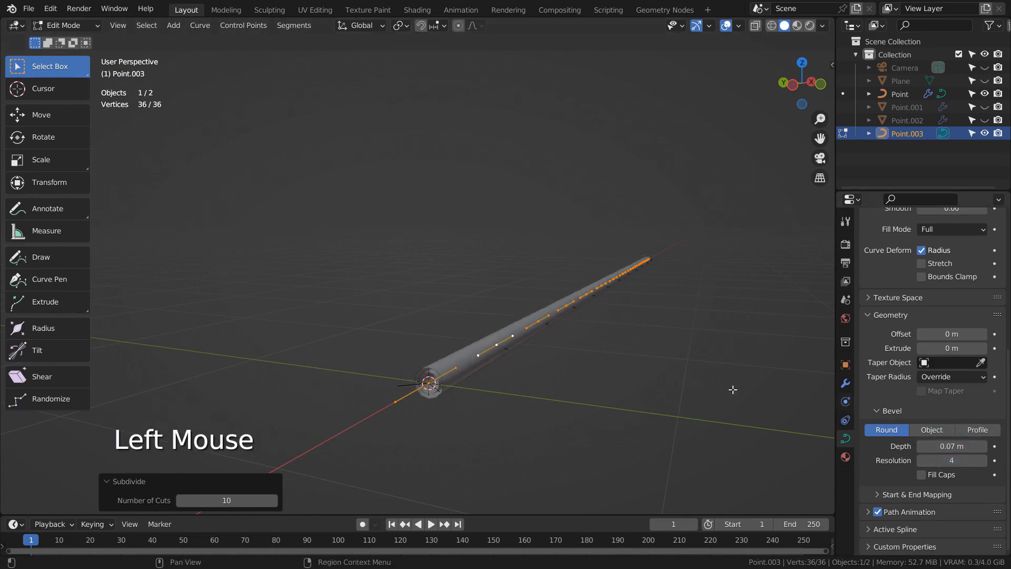
Leave edit mode, delete the demonstration curve, and select the original Point tube.
key("Tab")
key("x")
left_click(526, 346)
left_click(528, 336)
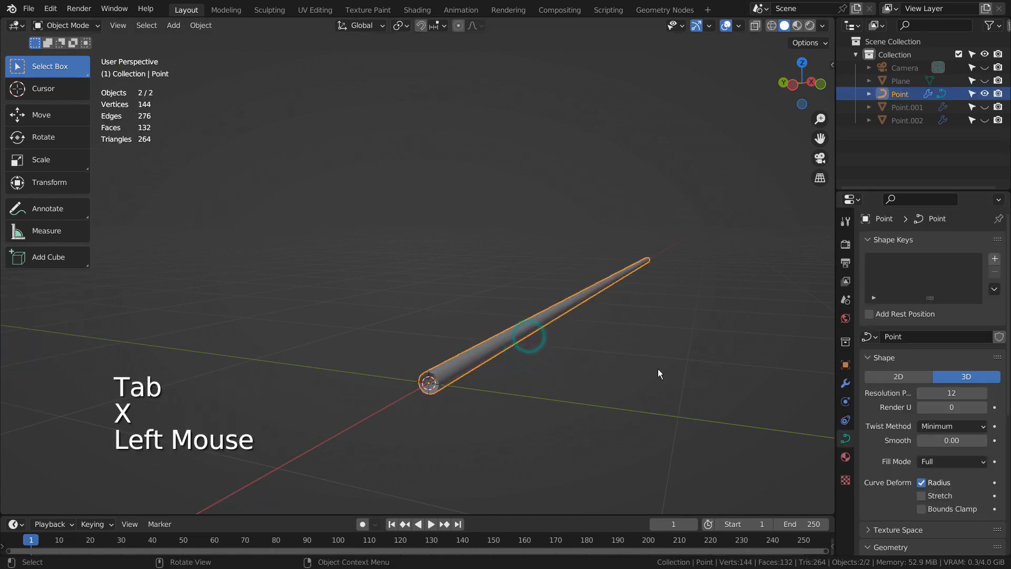
Turn the Array modifier's viewport display back on for Point and review its settings in an enlarged view.
middle_click_drag(658, 373, 640, 404)
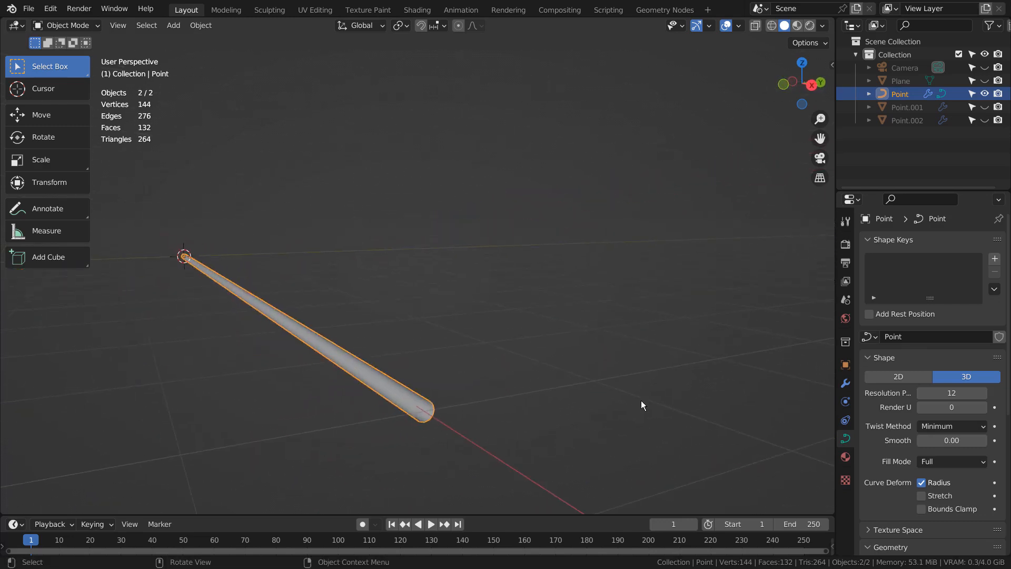
left_click(844, 383)
left_click(940, 262)
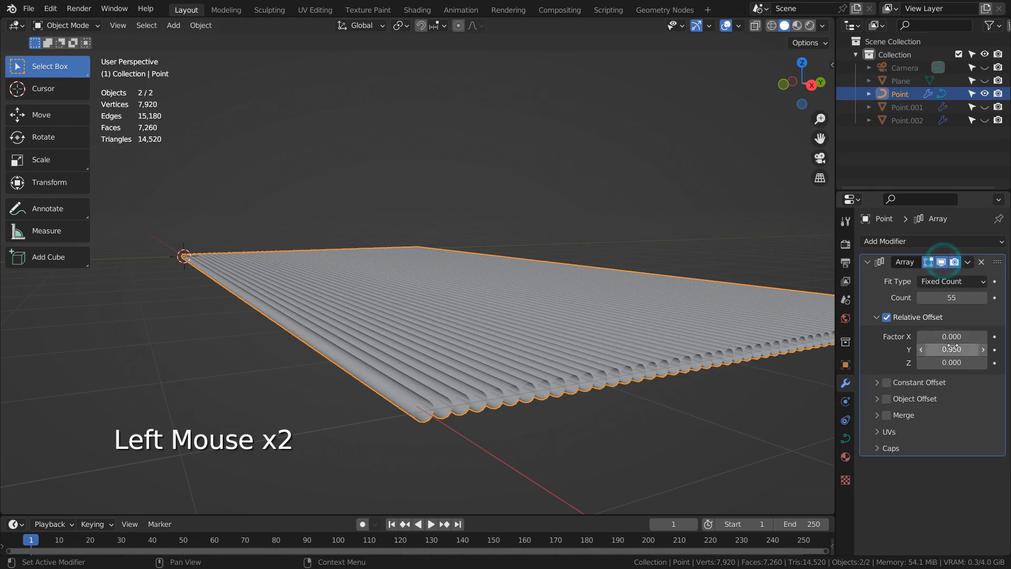
key("ctrl+space")
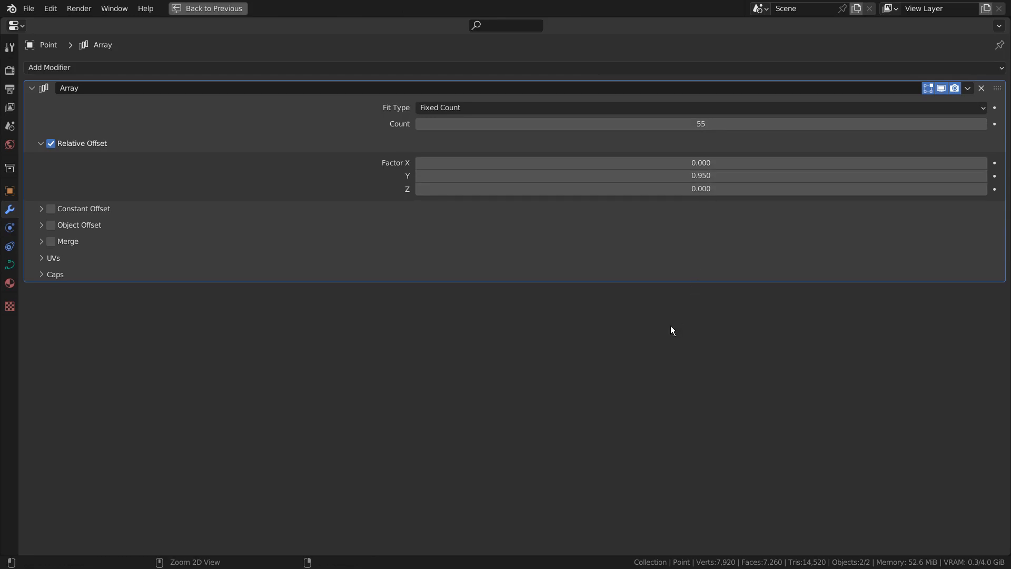
key("ctrl+space")
Hide Point, then show and select Point.001 to review its Displace and Subdivision modifiers.
middle_click_drag(623, 343, 801, 297)
left_click(984, 93)
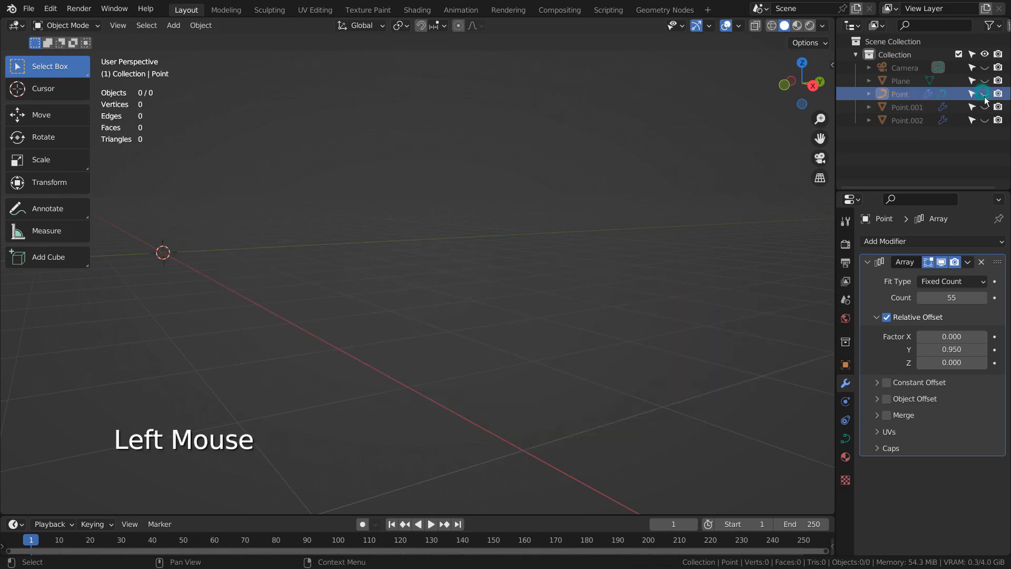
left_click(924, 107)
left_click(984, 107)
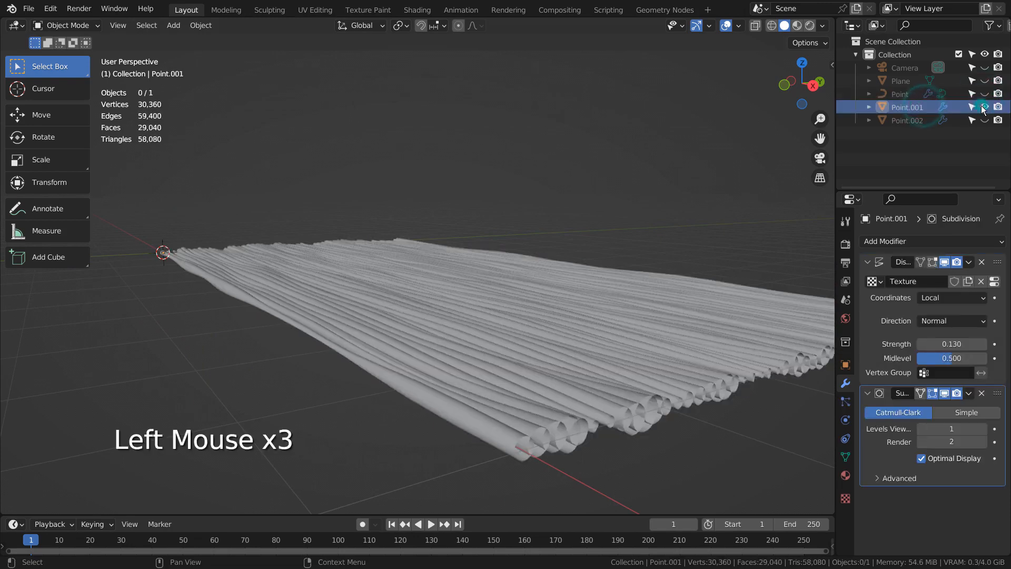
left_click(907, 108)
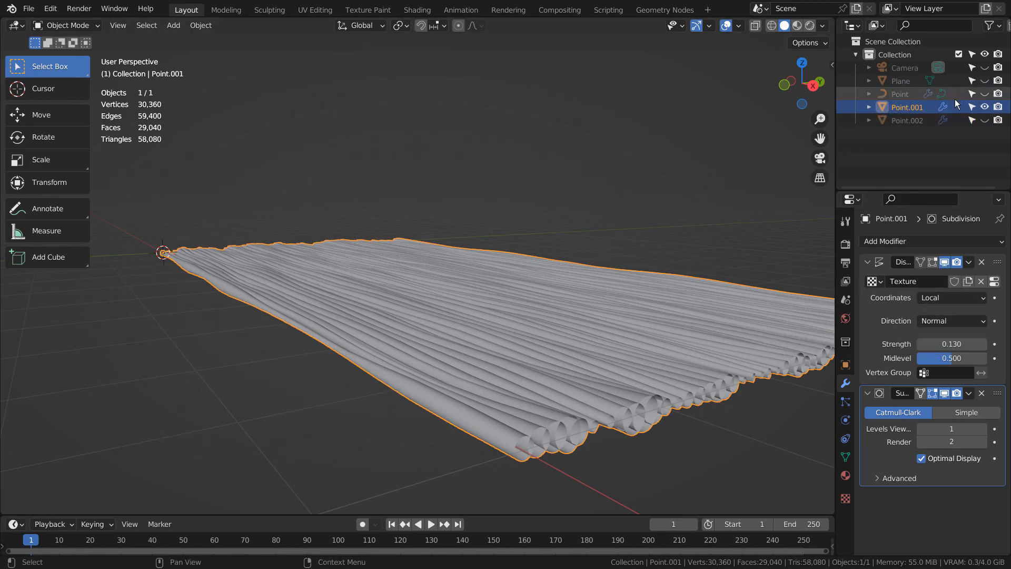
Hide Point.001, then show and select Point to look up the option for converting the arrayed curve to a mesh.
left_click(983, 107)
left_click(984, 94)
right_click(541, 314)
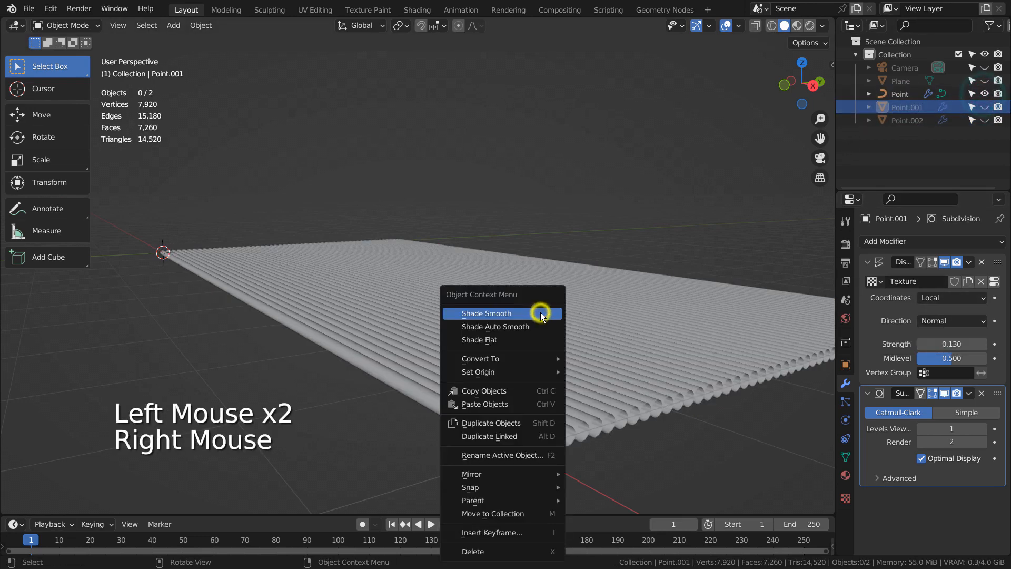
left_click(632, 305)
right_click(454, 287)
mouse_move(448, 363)
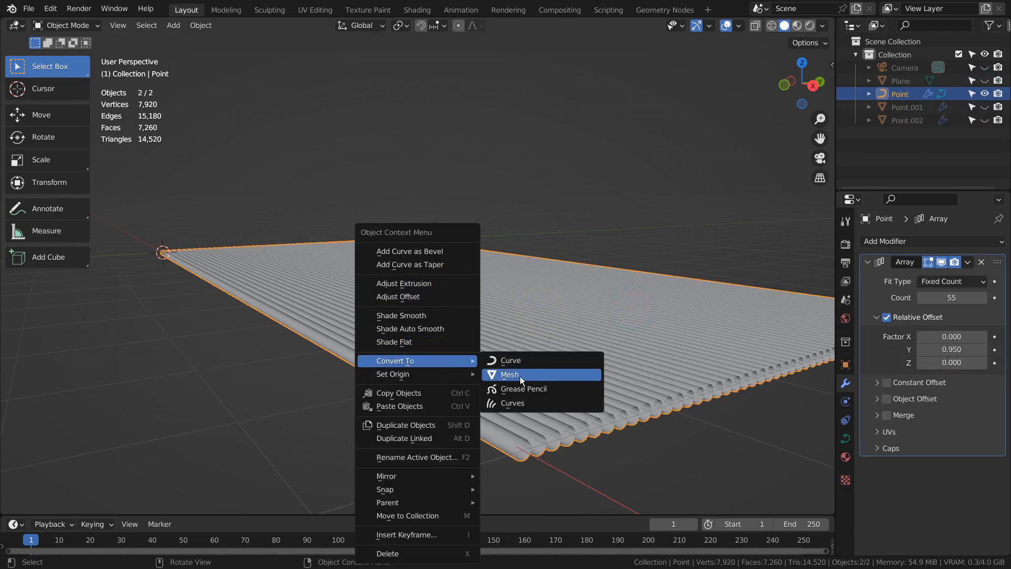
left_click(637, 202)
Hide the arrayed curve Point, then show and select the mesh version Point.001.
left_click(984, 94)
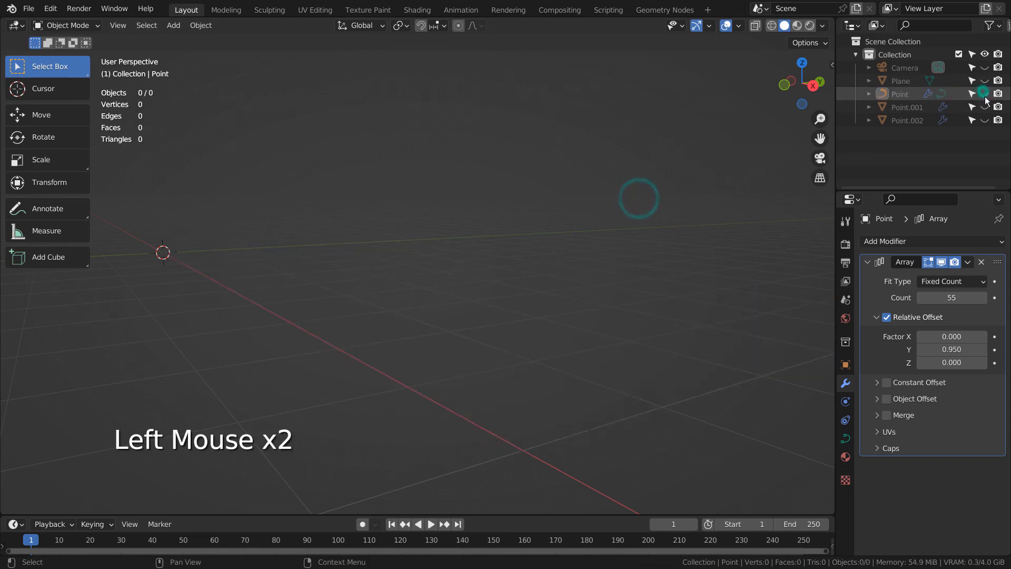
left_click(983, 107)
left_click(900, 107)
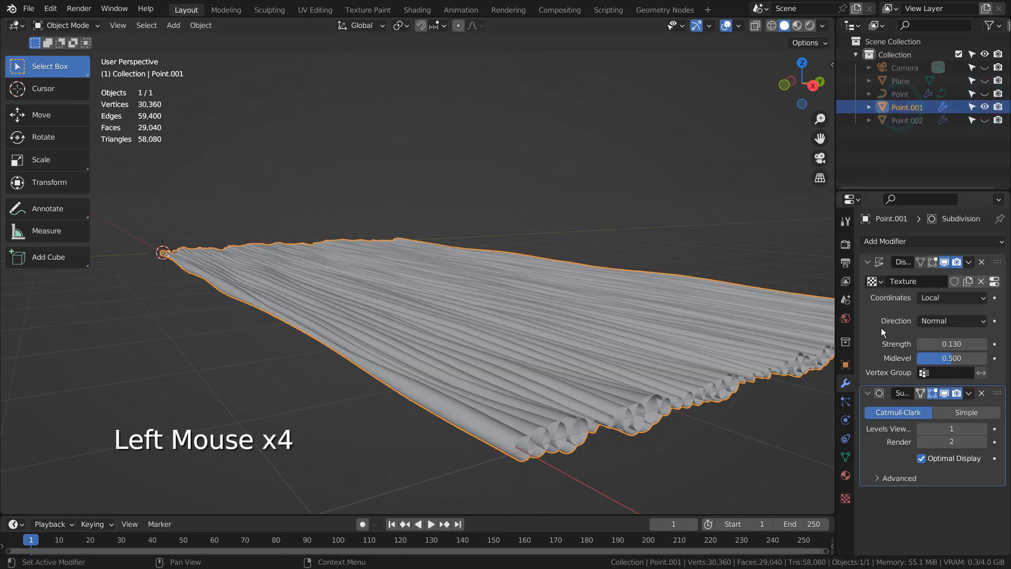
Compare Point.001 with the Subdivision modifier's viewport display off and on, leaving it on.
left_click(943, 393)
double_click(943, 393)
left_click(943, 393)
left_click(943, 394)
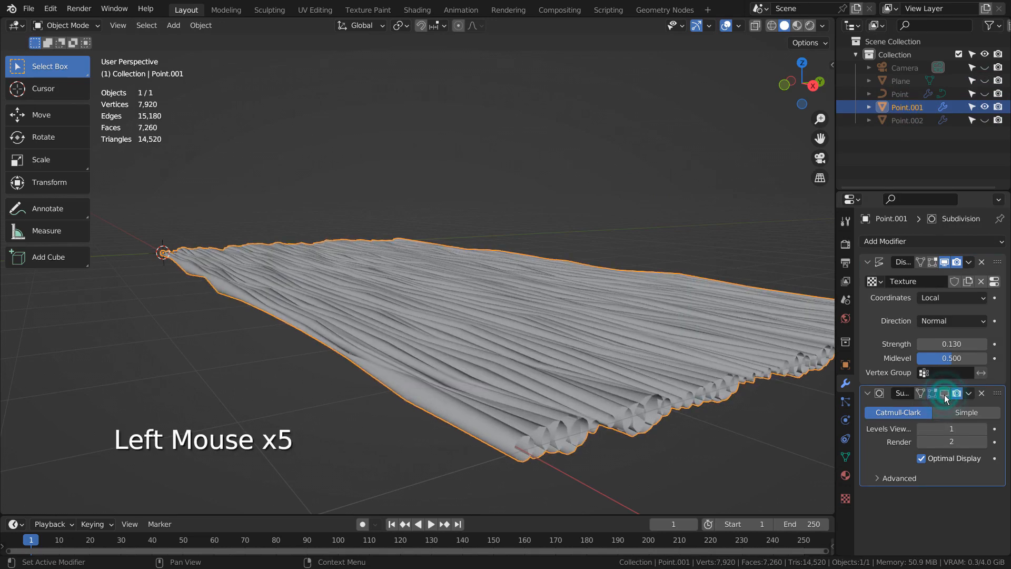
left_click(943, 393)
Compare Point.001 with the Displace modifier's viewport display off and on, leaving it on.
left_click(945, 262)
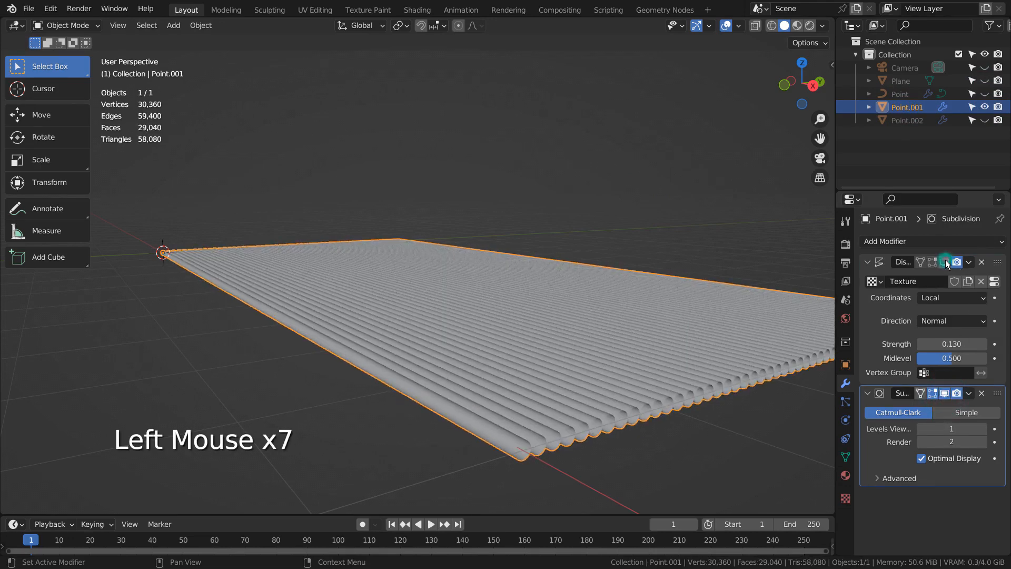
left_click(945, 262)
left_click(944, 261)
left_click(944, 261)
left_click(944, 261)
left_click(944, 262)
left_click(944, 261)
left_click(944, 261)
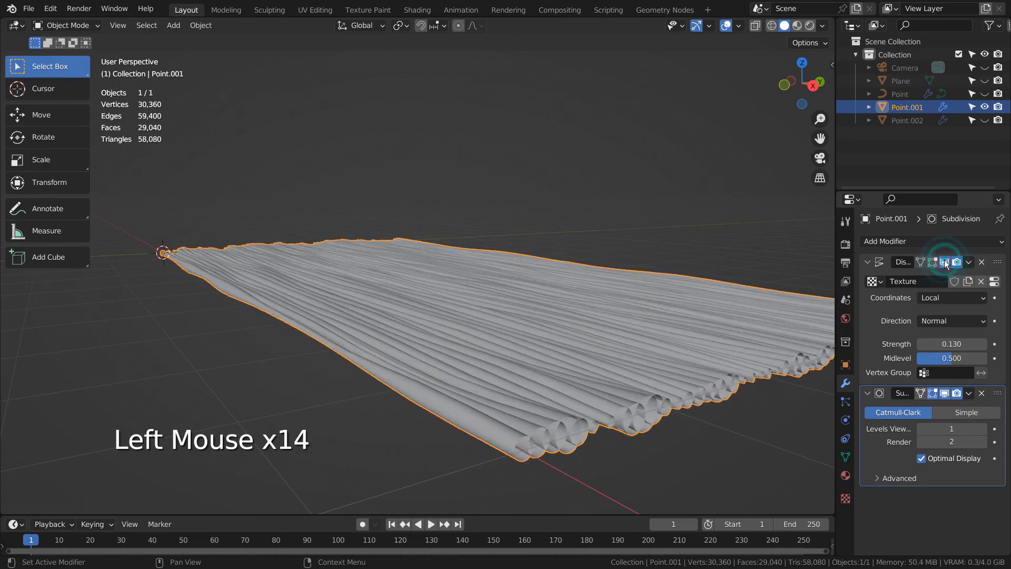
left_click(944, 261)
left_click(943, 261)
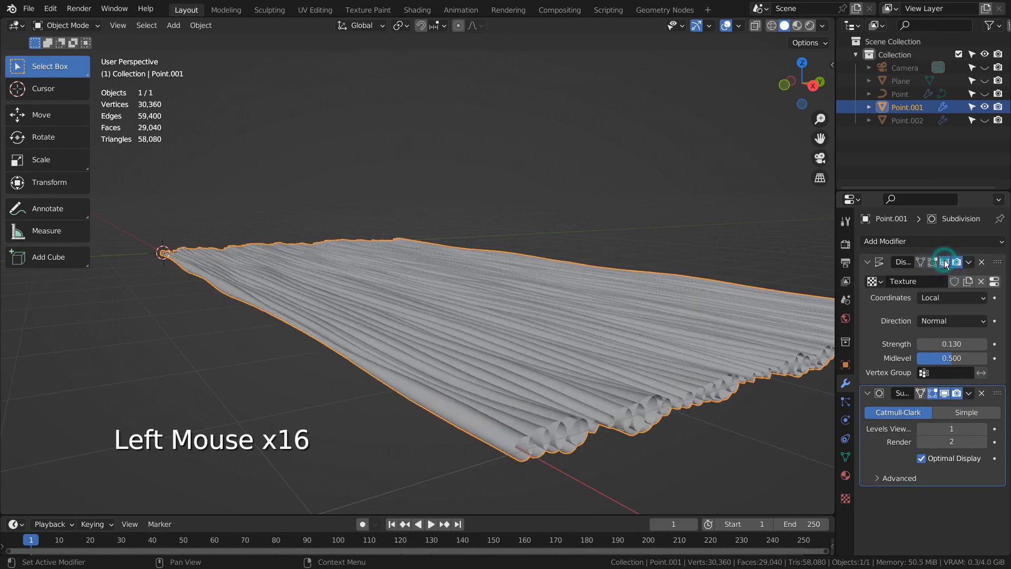
Review the Voronoi texture settings of Point.001's Displace modifier in an enlarged view, then return to its modifiers.
left_click(845, 497)
key("ctrl+space")
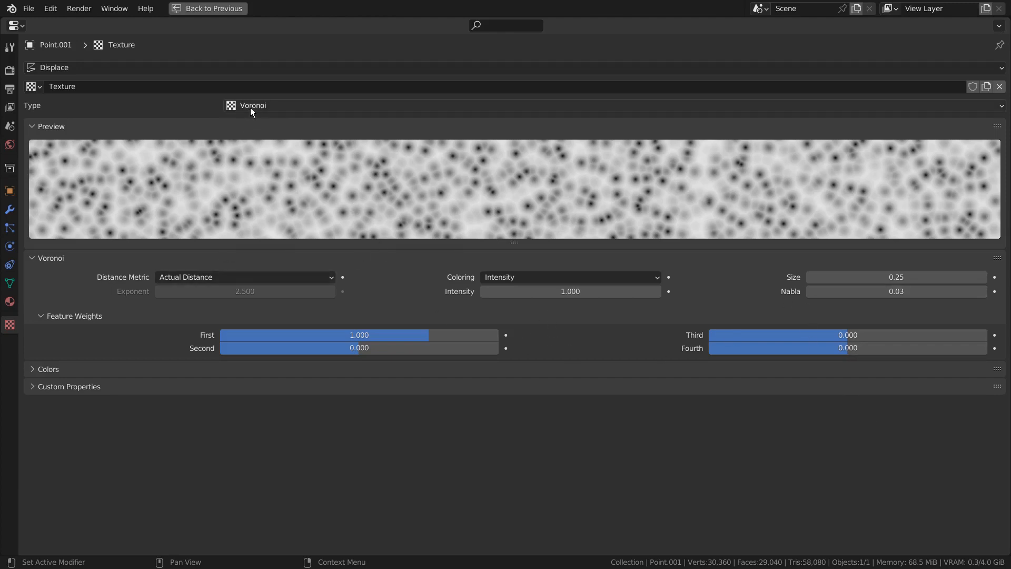
key("ctrl+space")
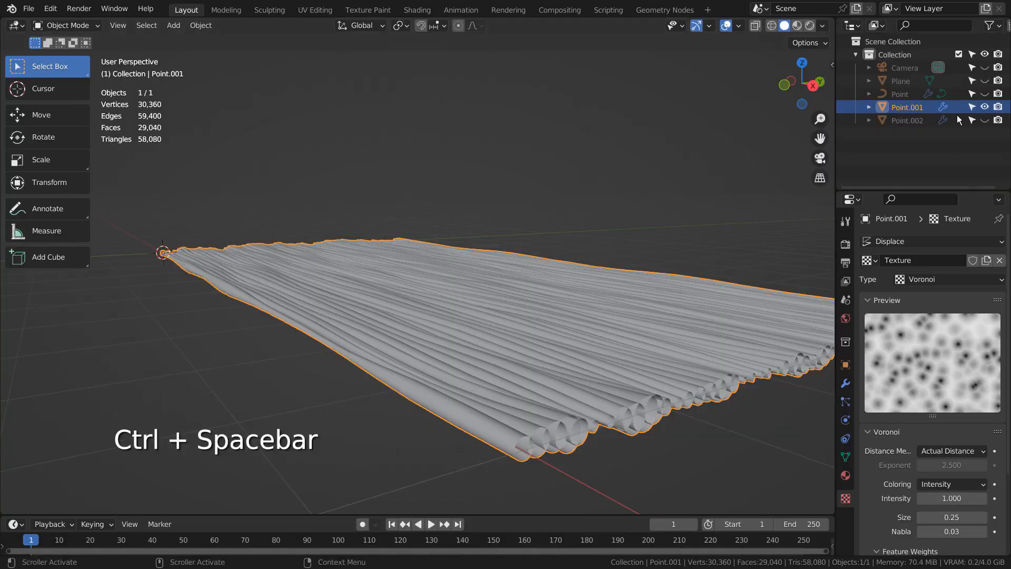
left_click(907, 108)
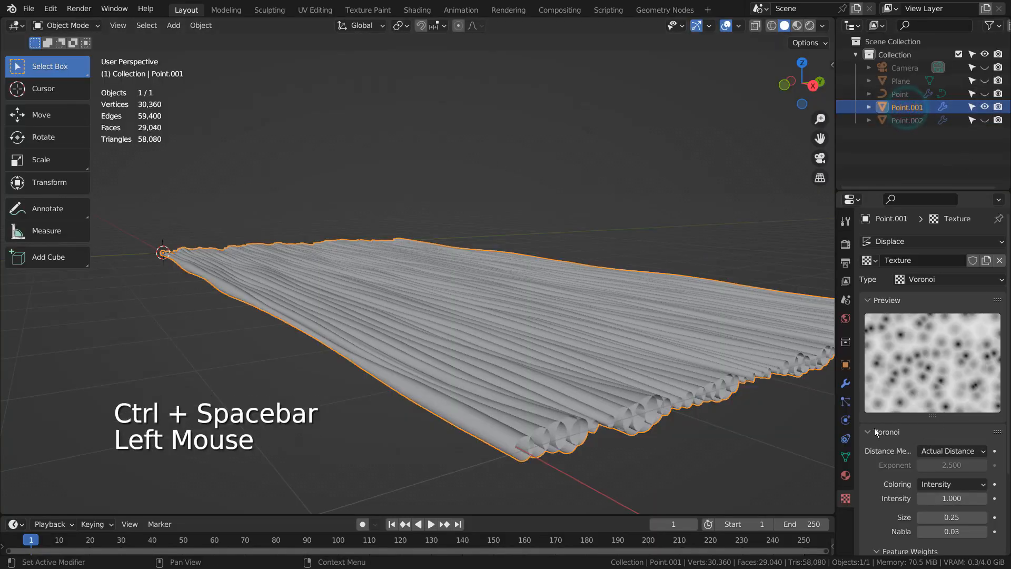
double_click(846, 383)
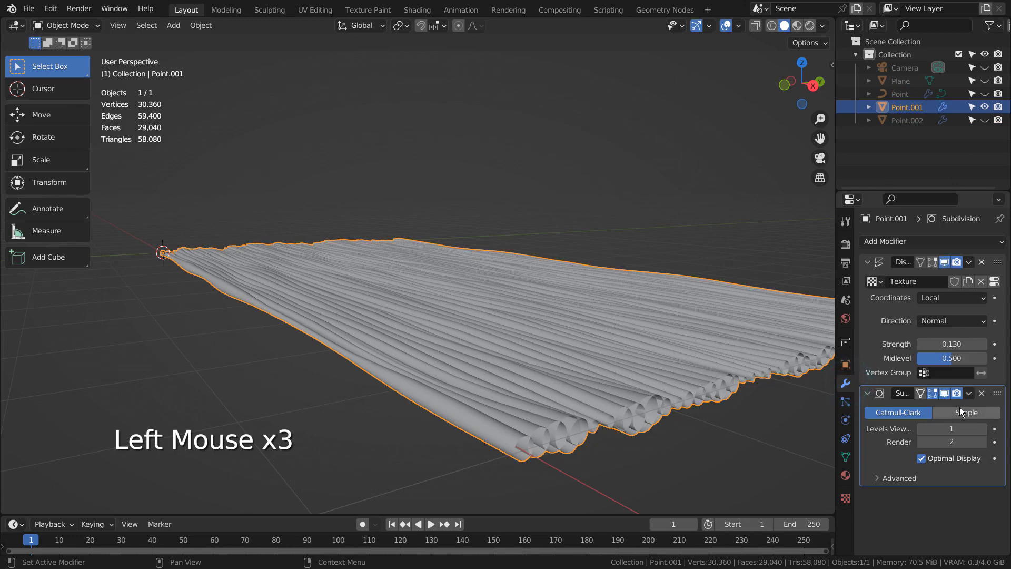
Hide Point.001, show Point.002, compare the modifiers of the two objects, and leave Point.002 selected.
left_click(983, 107)
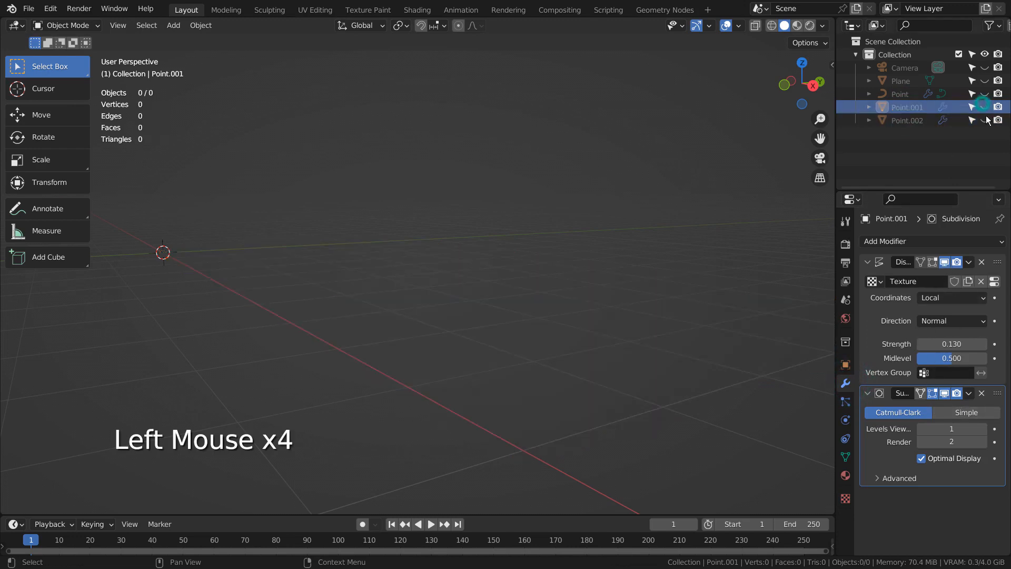
left_click(983, 120)
left_click(924, 121)
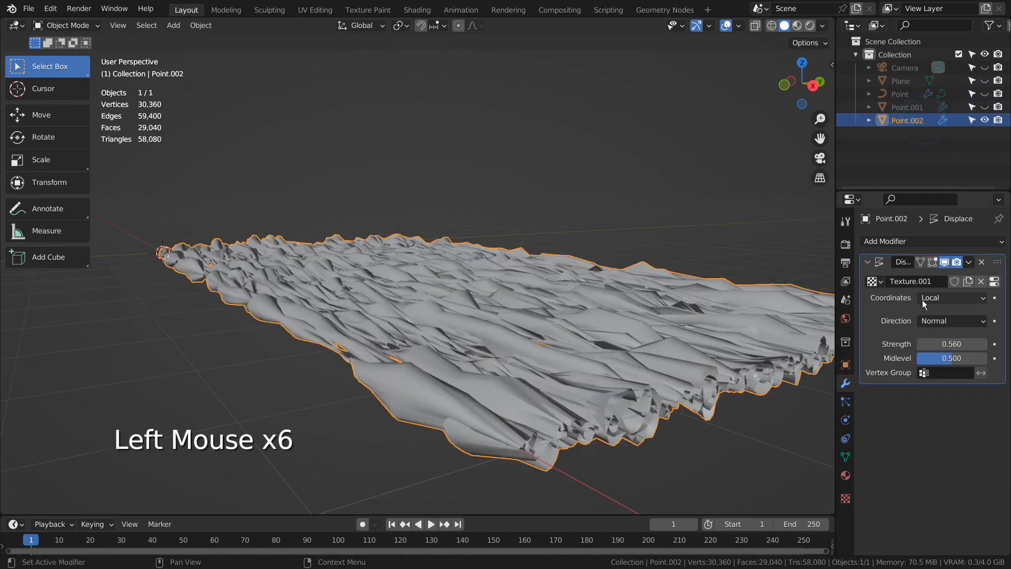
middle_click_drag(378, 310, 316, 340)
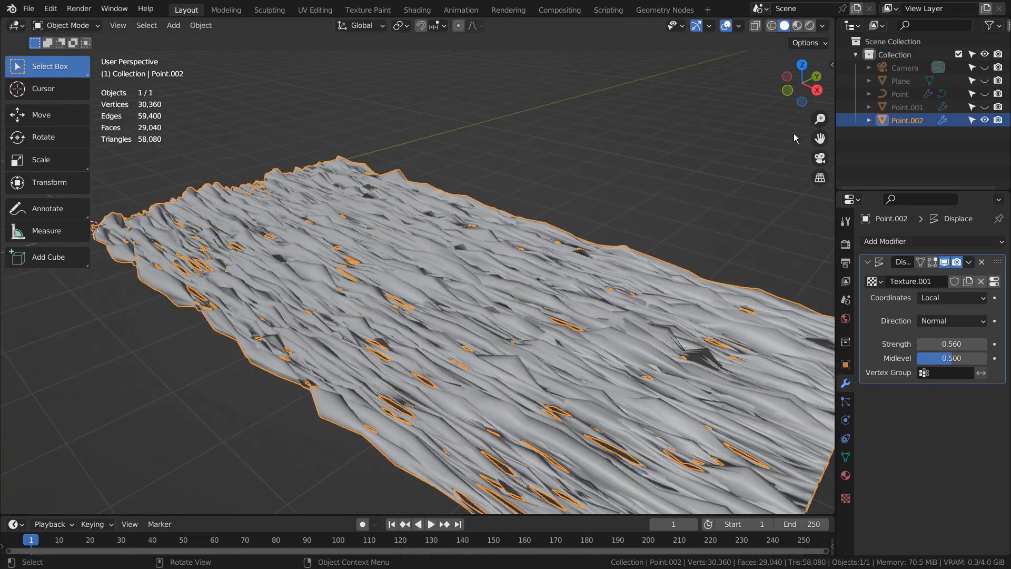
left_click(892, 108)
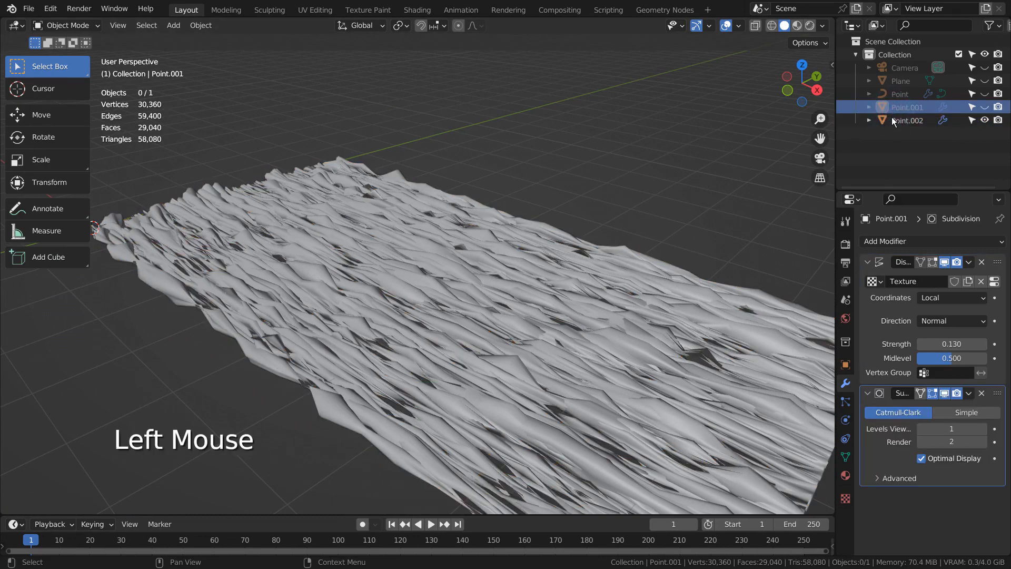
left_click(894, 120)
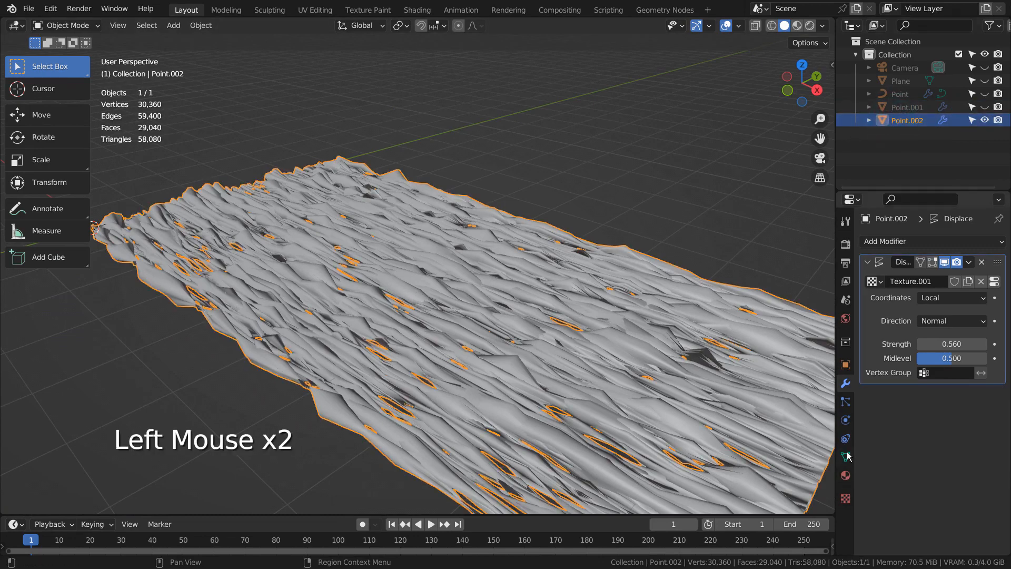
Try the existing Voronoi texture named Texture on Point.002's Displace modifier, then switch back to Texture.001.
left_click(844, 498)
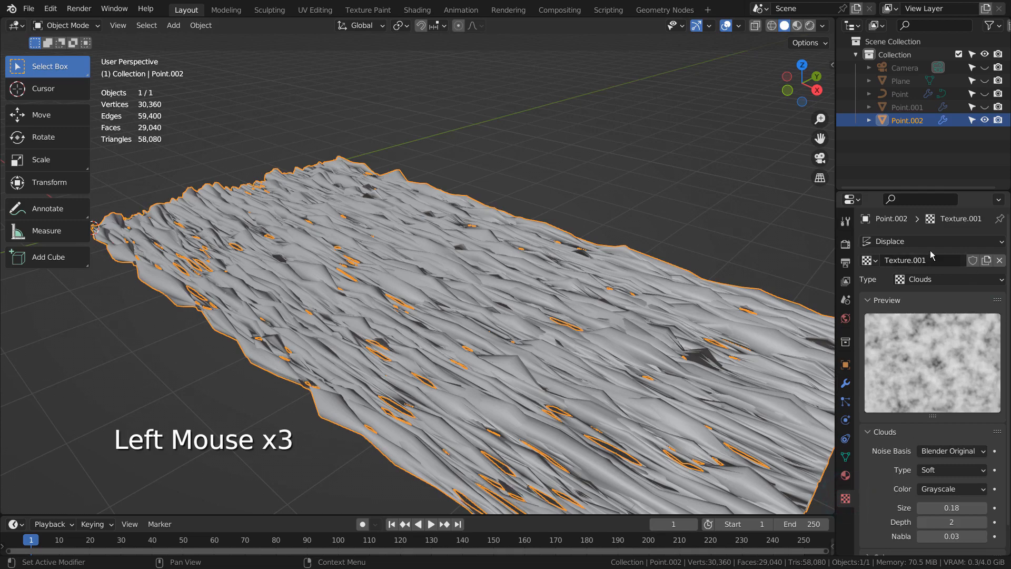
left_click(870, 262)
left_click(848, 278)
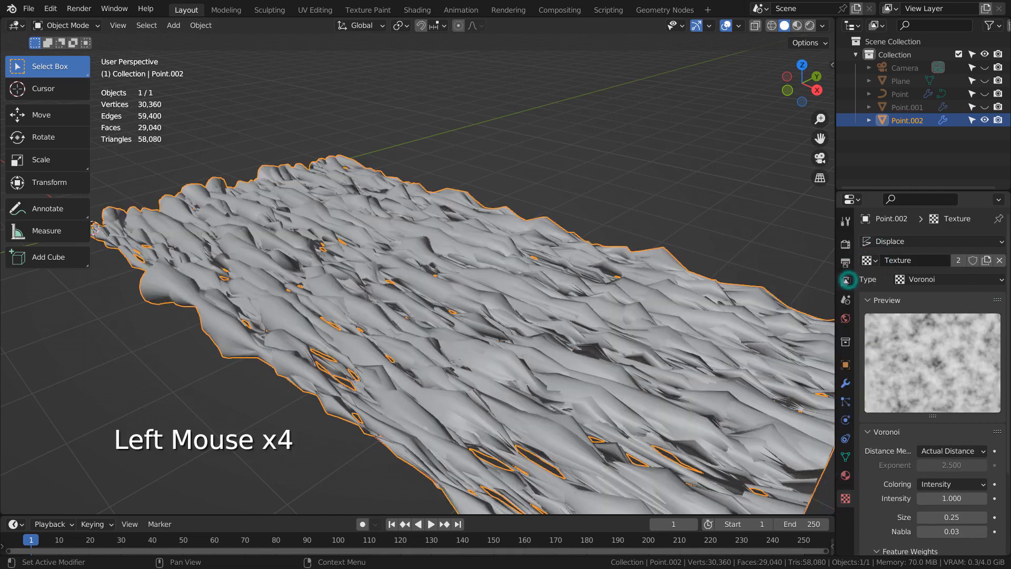
left_click_drag(869, 260, 849, 294)
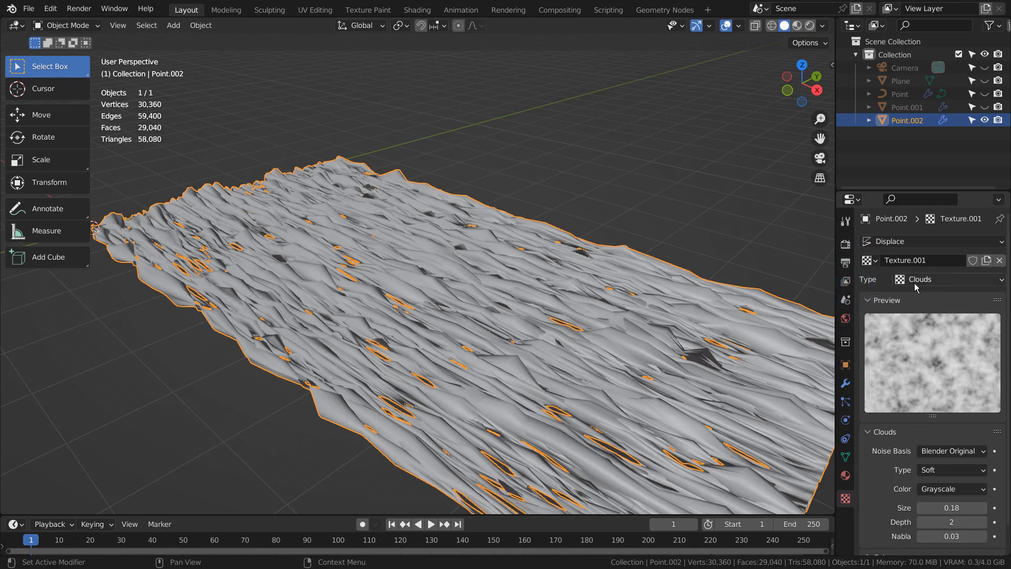
Review the Clouds settings of Texture.001 in an enlarged view and inspect the displaced surface from another side.
key("ctrl+space")
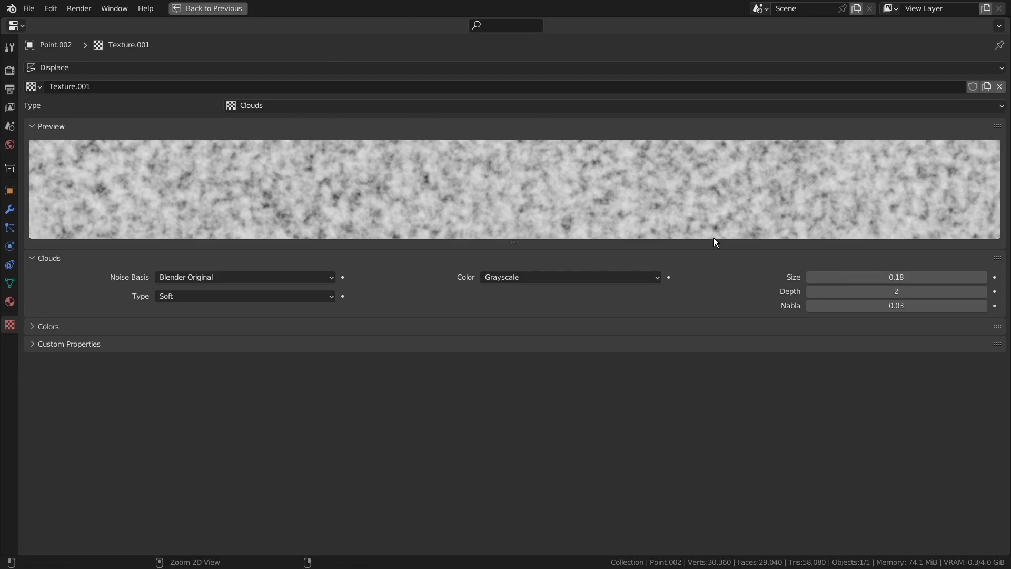
key("ctrl+space")
middle_click_drag(304, 307, 402, 318)
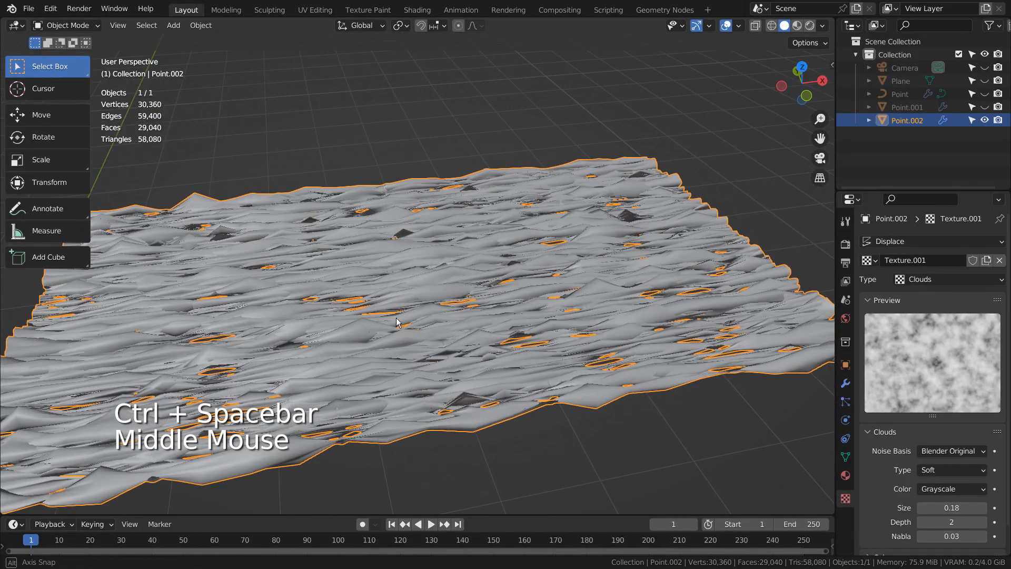
Compare Point.002 with its Displace modifier's viewport display off and on, leaving it on.
left_click(845, 383)
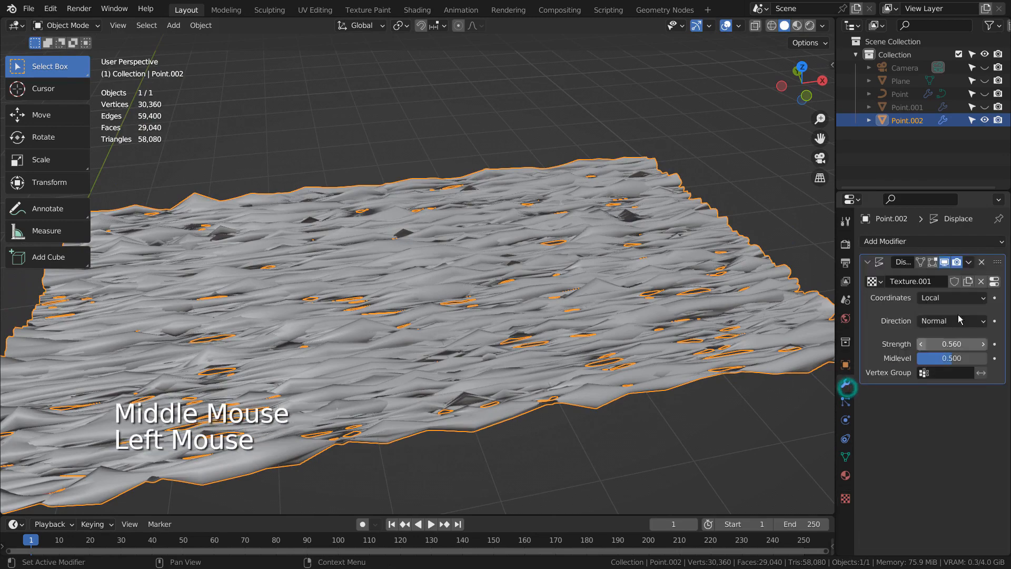
double_click(945, 261)
left_click(945, 262)
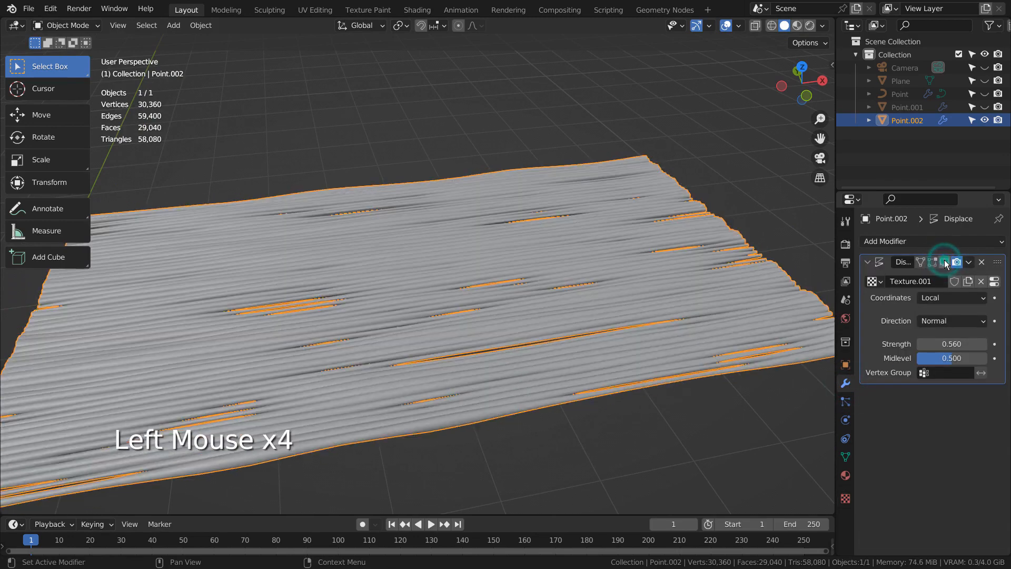
left_click(944, 262)
left_click(945, 262)
left_click(944, 262)
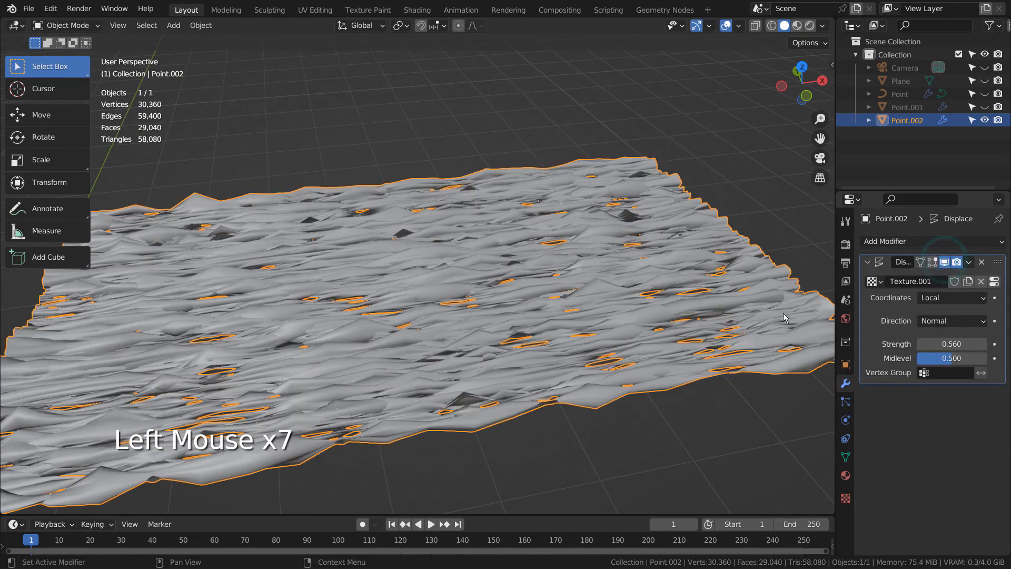
left_click(629, 310)
Review the Principled BSDF material settings of Point.002 in an enlarged view.
left_click(845, 475)
key("ctrl+space")
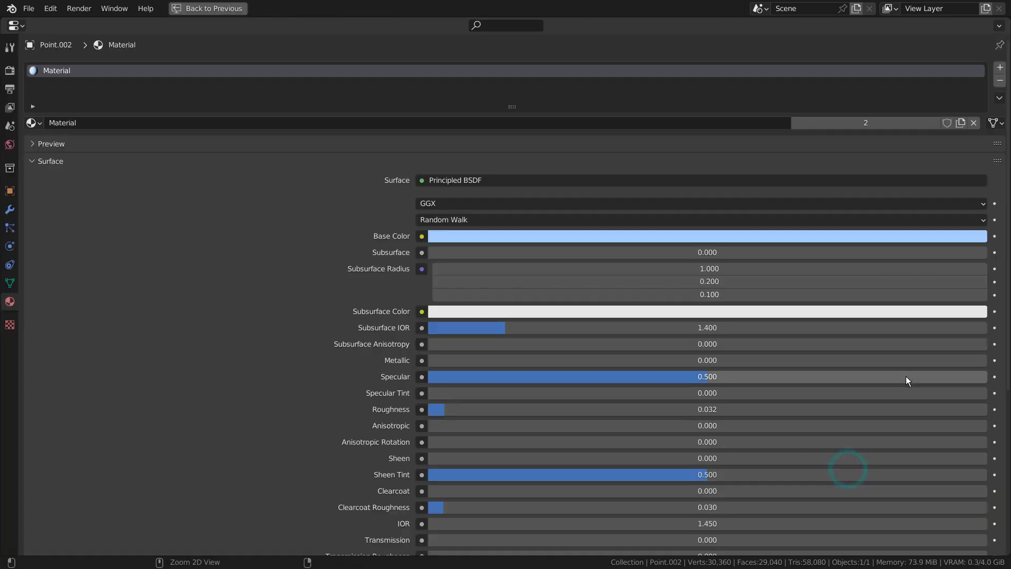
scroll(878, 418, "down", 5)
scroll(878, 418, "down", 2)
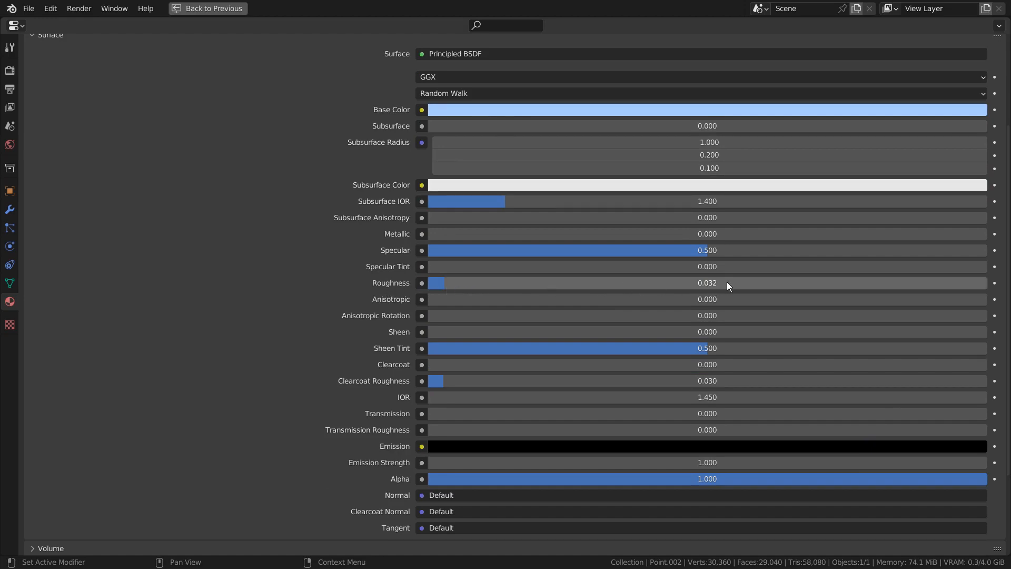
key("ctrl+space")
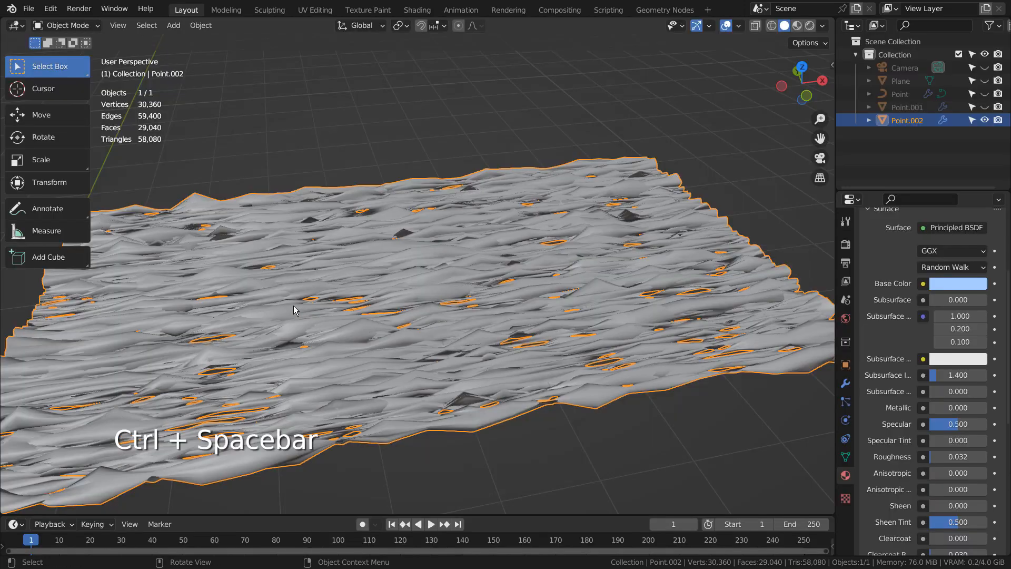
Review the world's Nishita Sky Texture settings in an enlarged view.
middle_click_drag(684, 263, 605, 253)
left_click(845, 318)
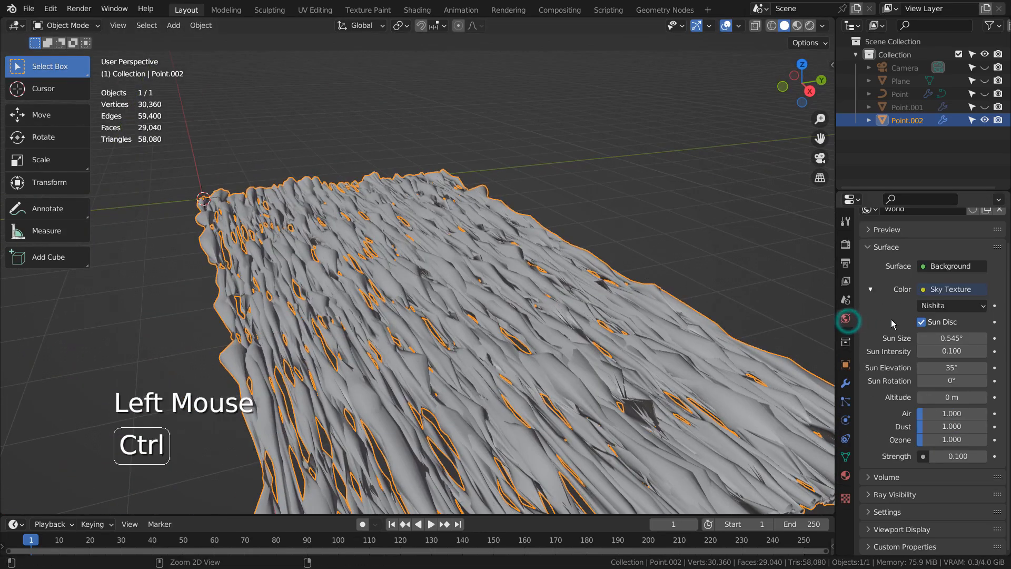
key("ctrl+space")
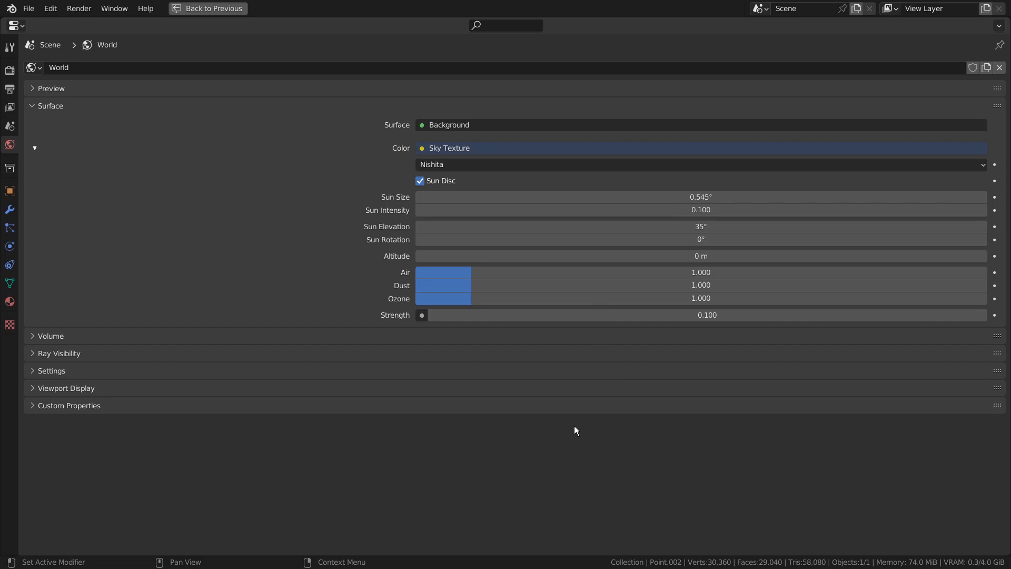
key("ctrl+space")
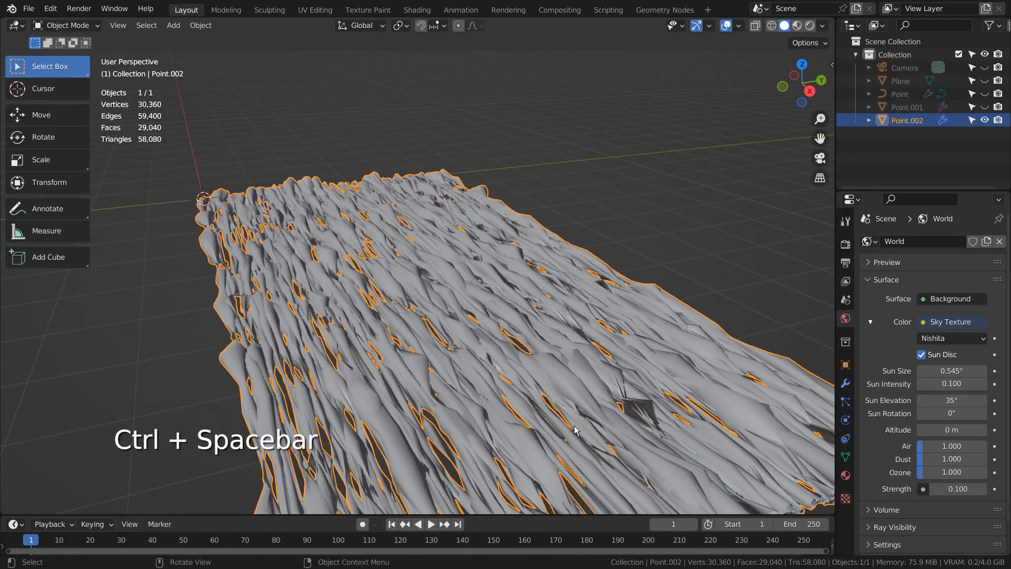
Deselect Point.002, look through the camera, and show the Cycles render settings.
left_click(609, 67)
middle_click_drag(608, 66, 532, 321)
key("KP_0")
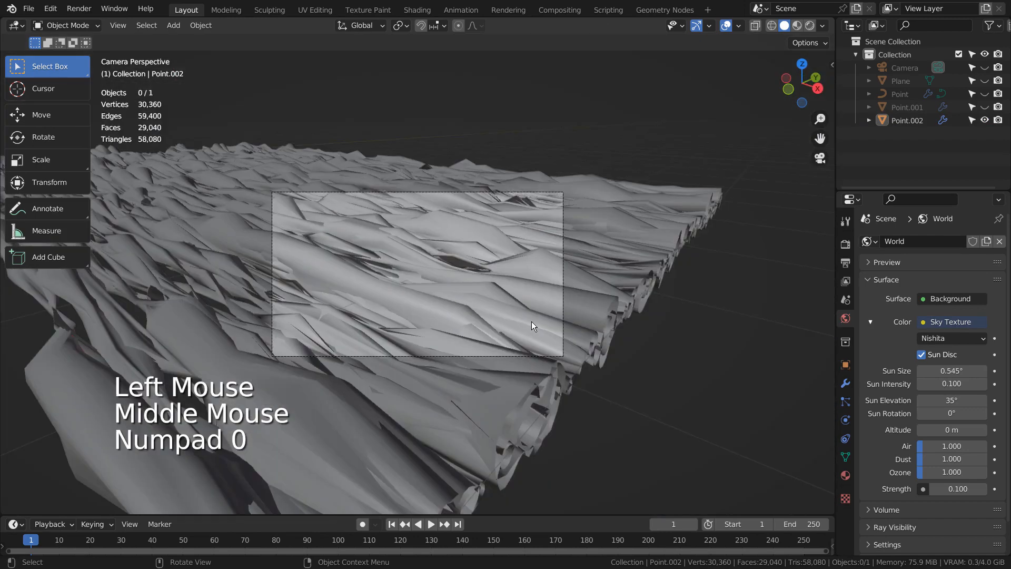
left_click(845, 243)
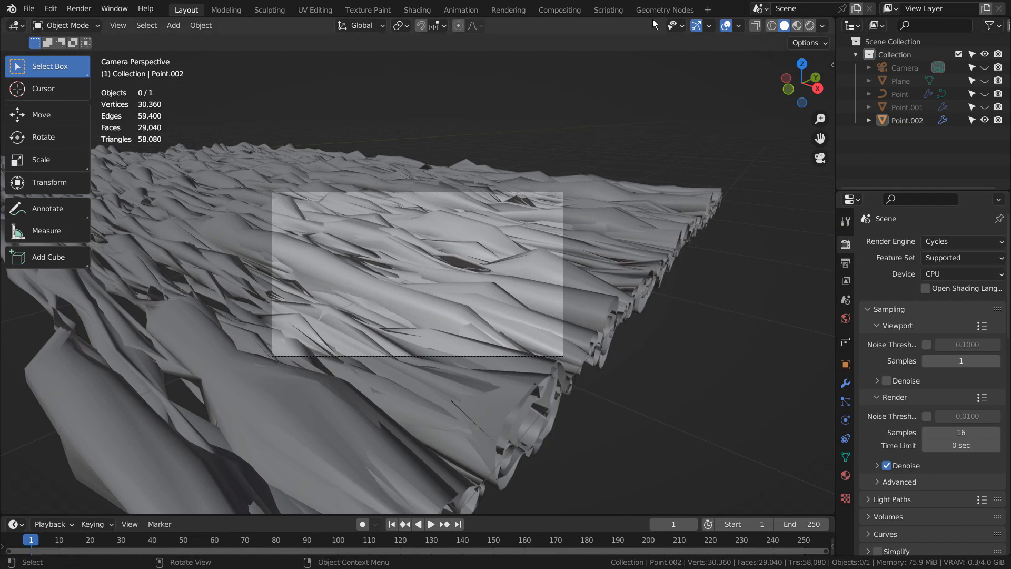
In the Compositing workspace, tidy the RGB Curves and Glare nodes and enlarge the node editor with its sidebar hidden.
left_click(559, 10)
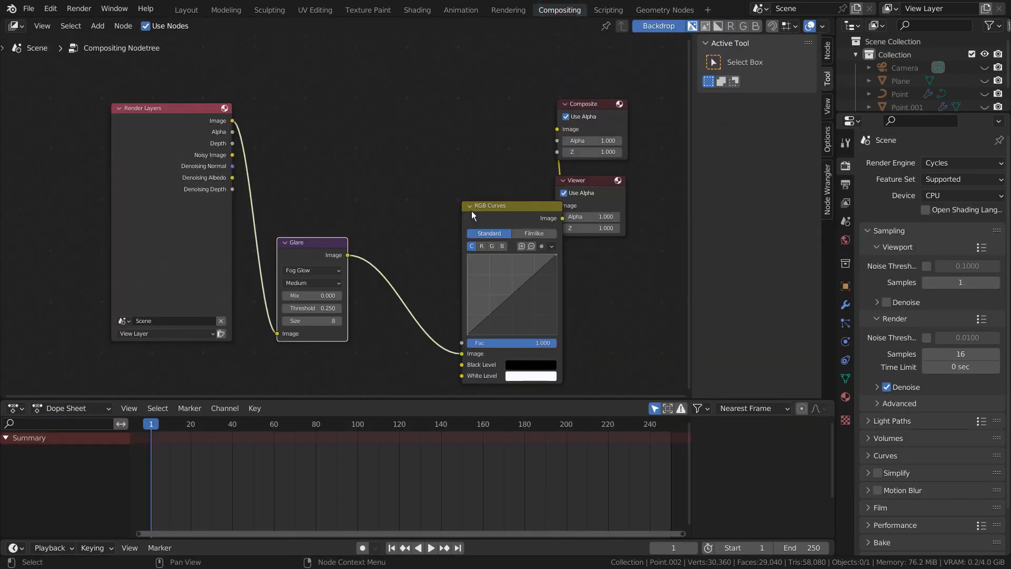
left_click_drag(472, 214, 410, 136)
right_click_drag(309, 234, 309, 192, "ctrl")
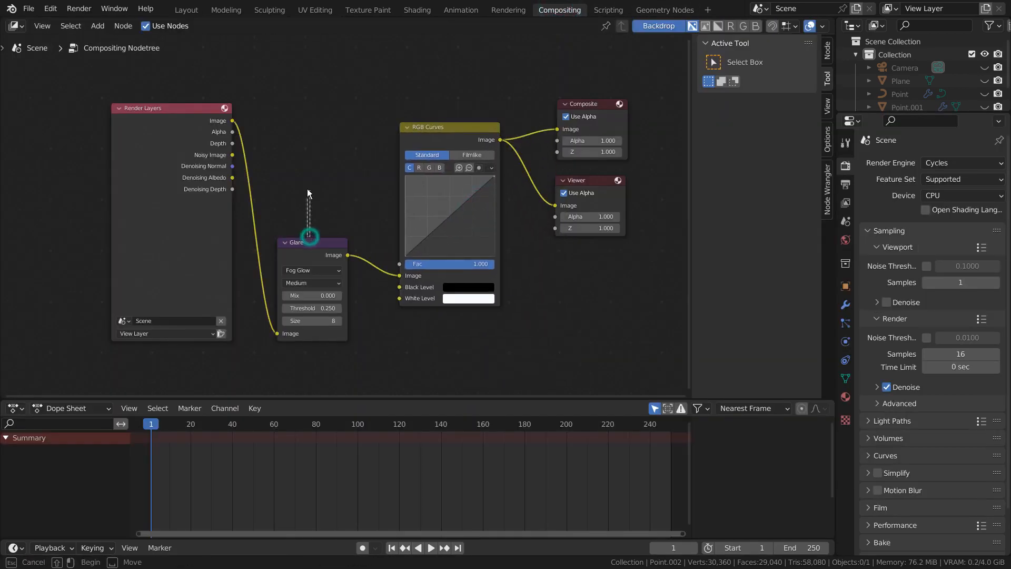
left_click_drag(305, 243, 301, 162)
key("n")
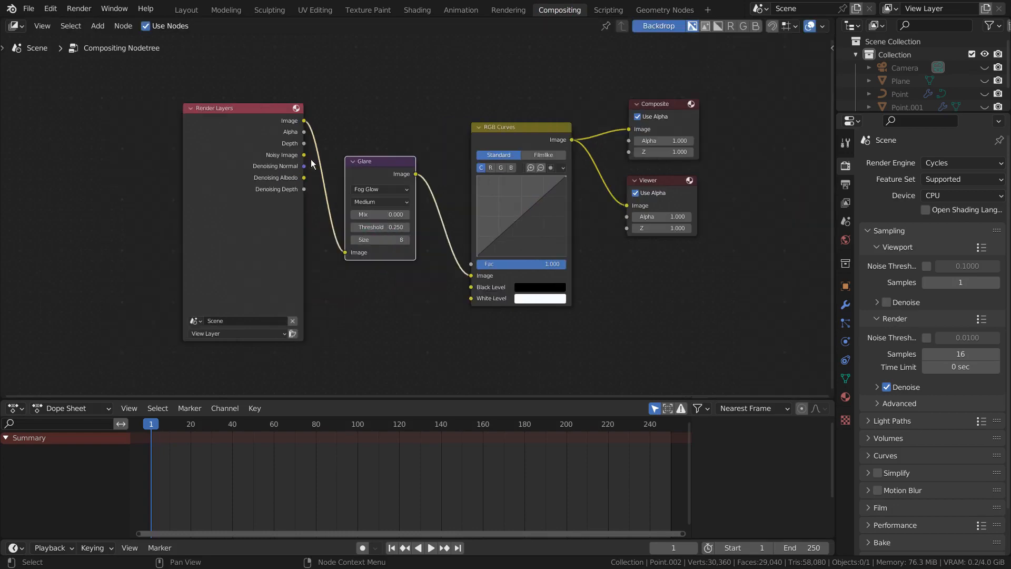
key("ctrl+space")
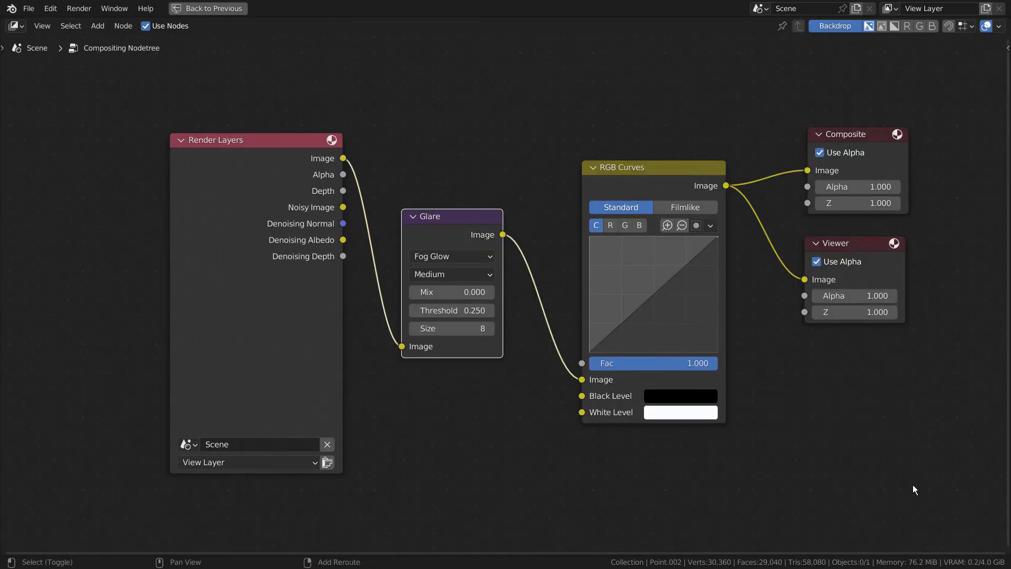